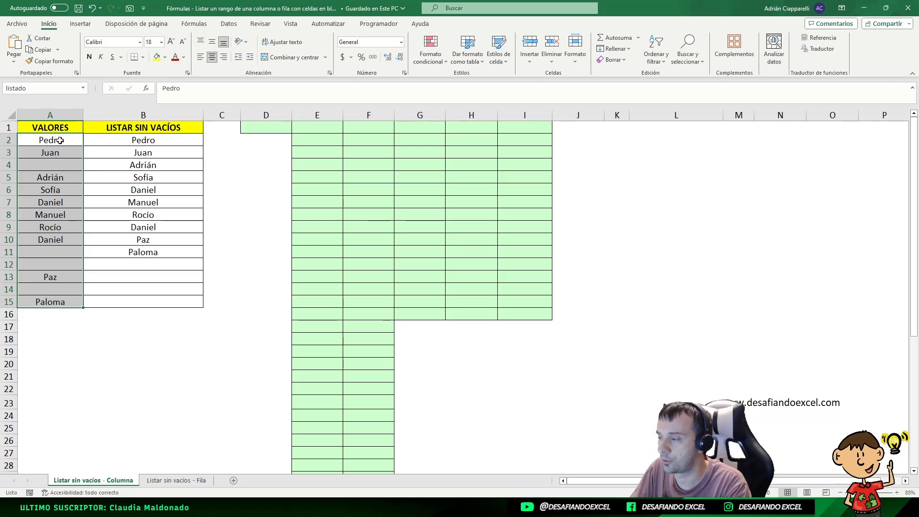
# Review the names and blank cells in the VALORES column and the array formula in B2 under LISTAR SIN VACÍOS.
pyautogui.click(59, 166)
pyautogui.click(57, 216)
pyautogui.click(56, 241)
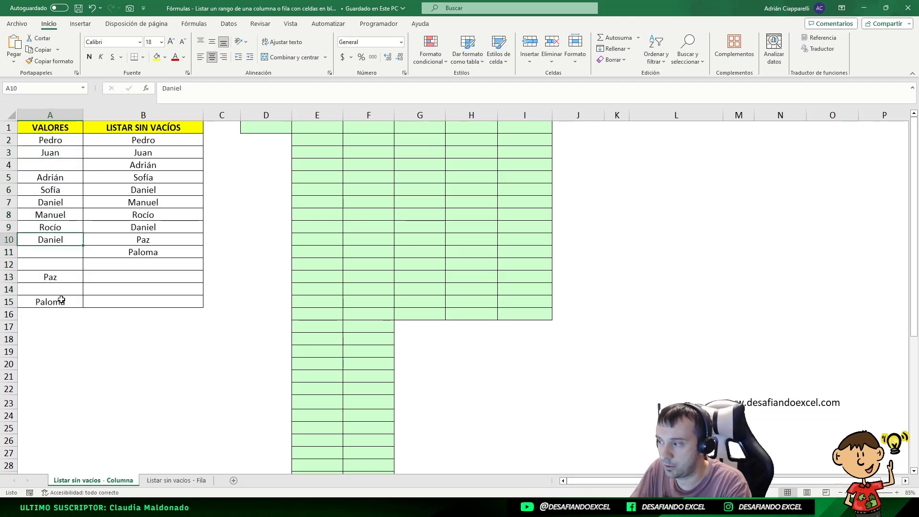
pyautogui.click(62, 300)
pyautogui.click(126, 128)
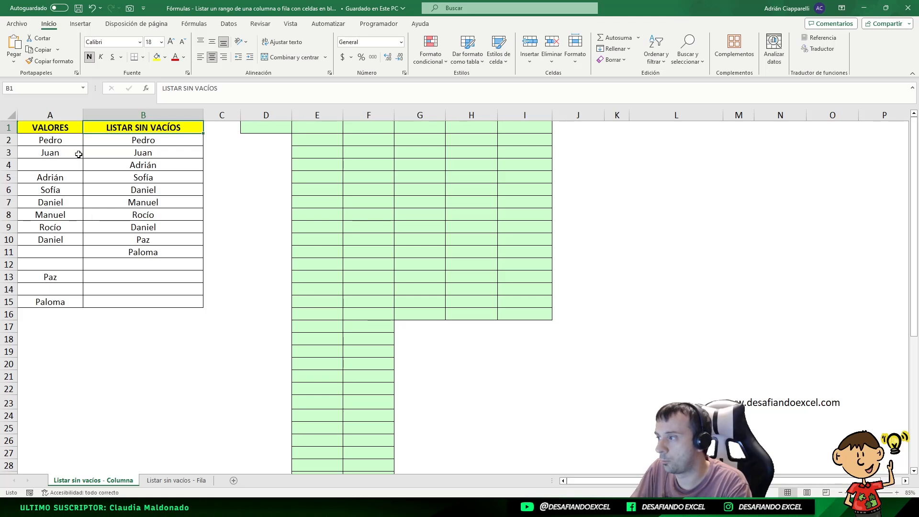
pyautogui.click(105, 143)
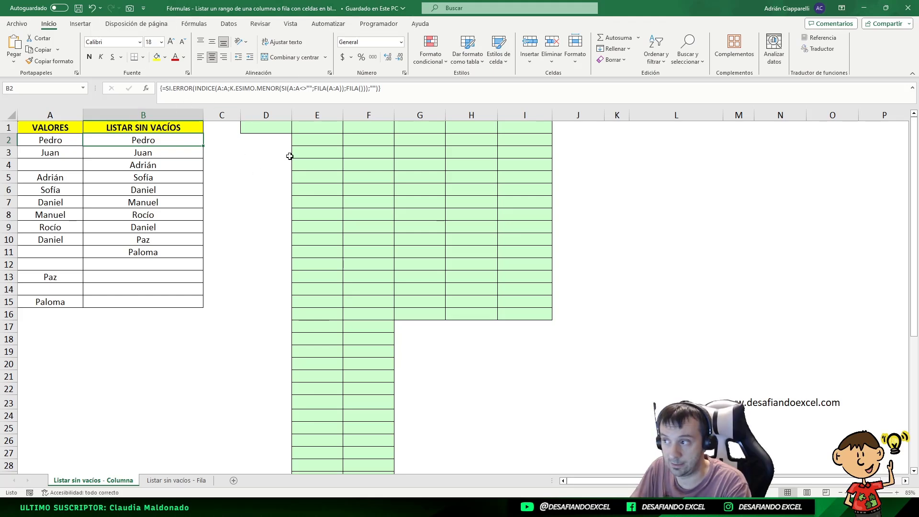
# Enter the formula =FILA() in cell D1 and compare its result with the row 1 header.
pyautogui.click(284, 128)
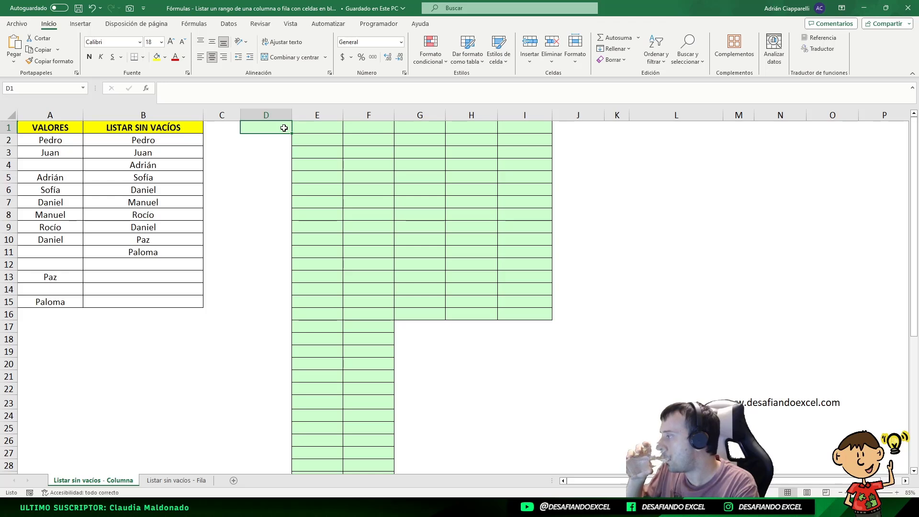
pyautogui.click(0, 317)
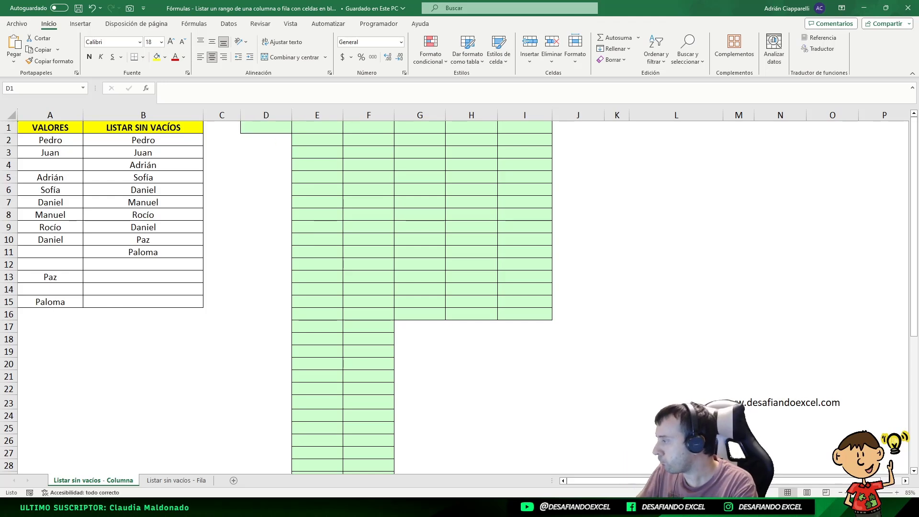
pyautogui.click(267, 127)
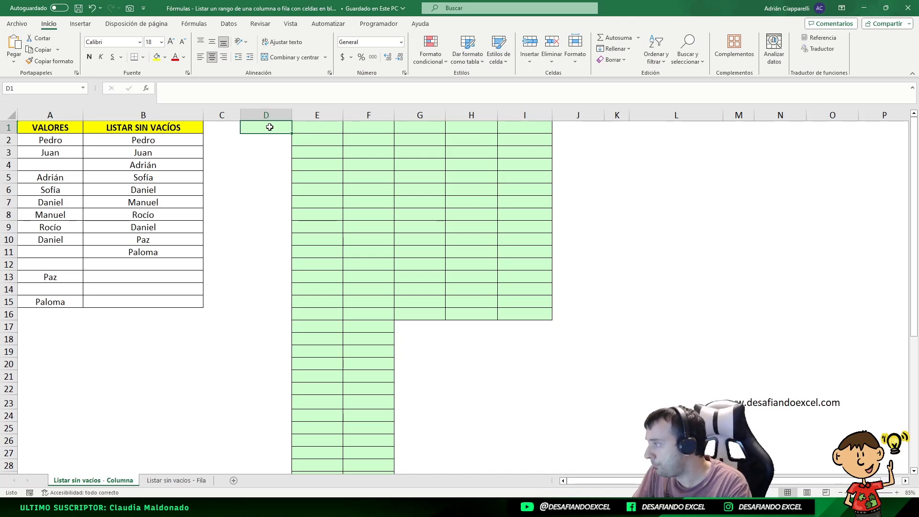
pyautogui.write('=')
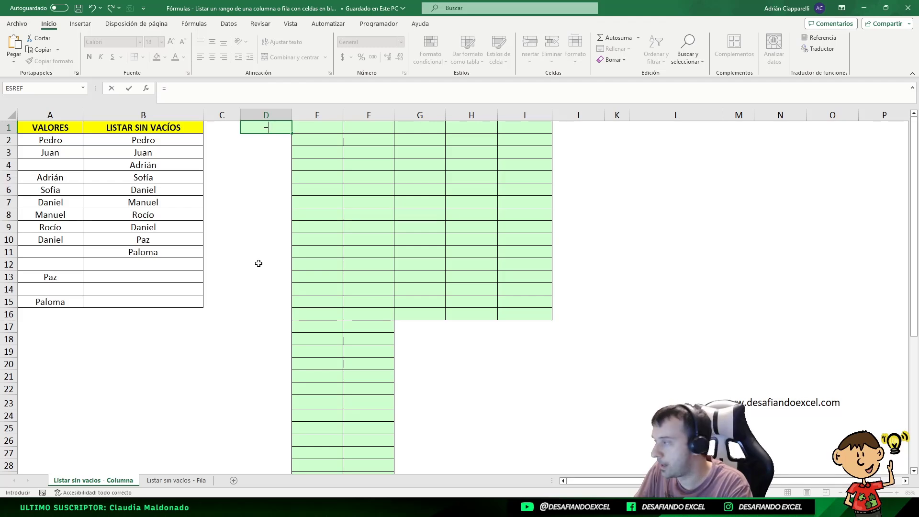
pyautogui.write('FILA()')
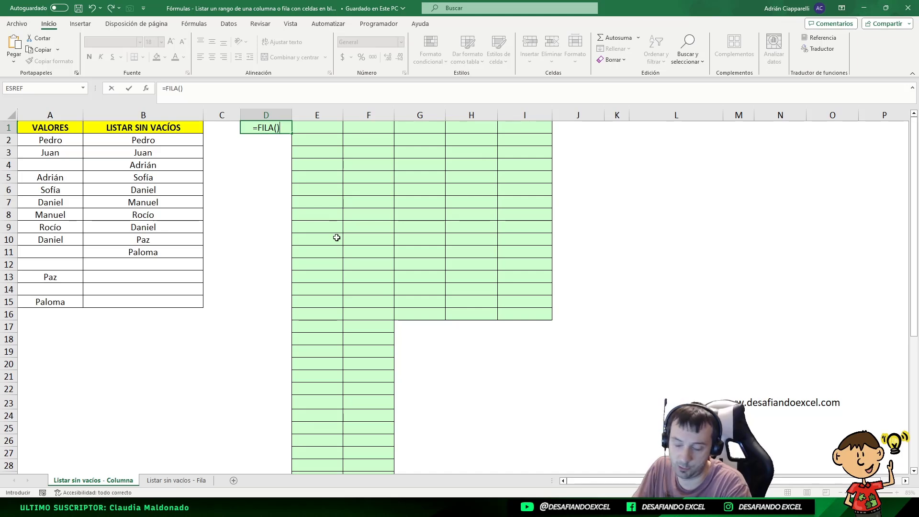
pyautogui.press('Return')
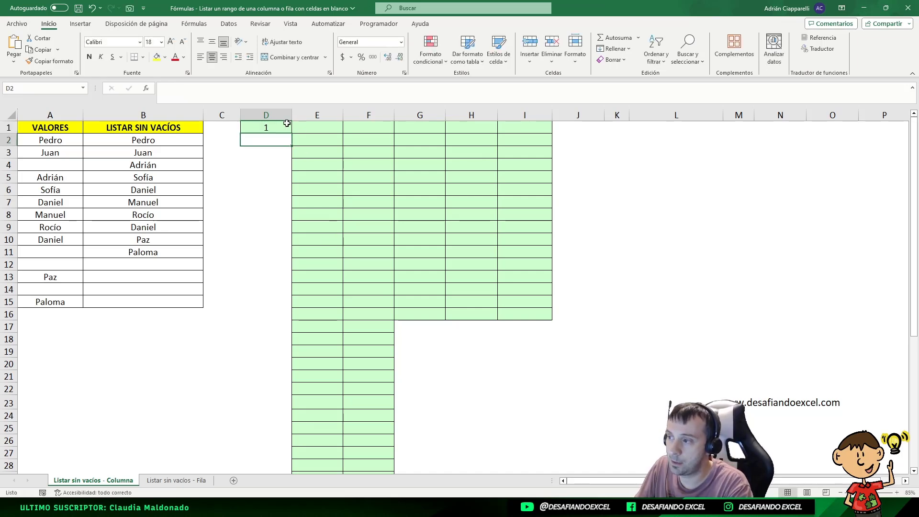
pyautogui.click(281, 126)
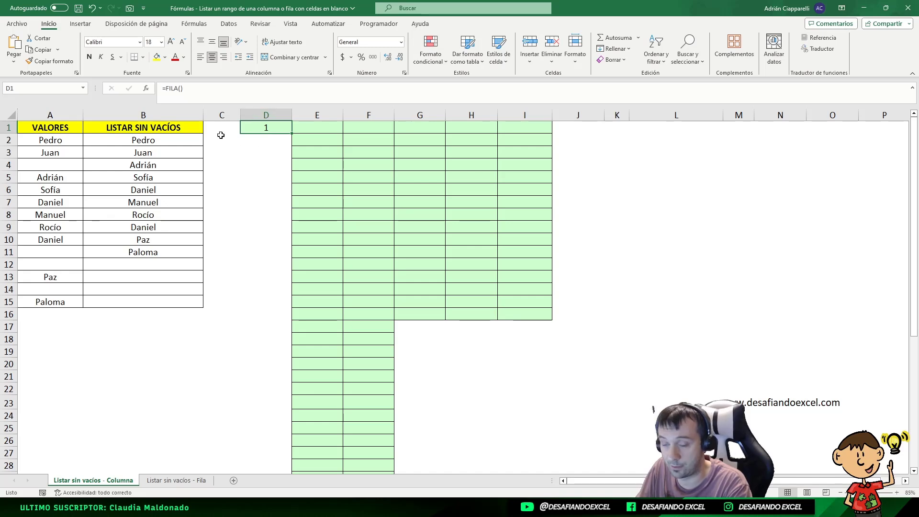
pyautogui.click(11, 127)
# Test =FILA() in cell D8 against the row 8 header and clear the cell again.
pyautogui.click(259, 214)
pyautogui.write('=')
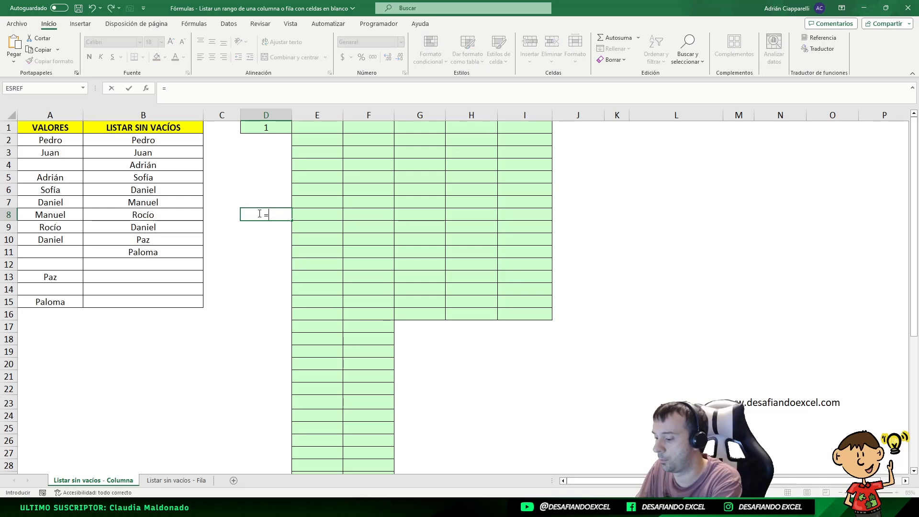
pyautogui.write('FILA(')
pyautogui.press('Return')
pyautogui.click(259, 214)
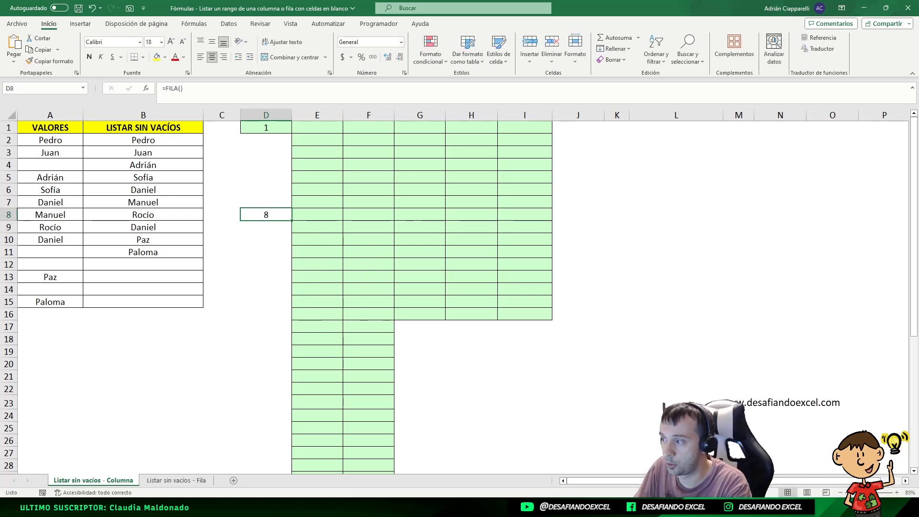
pyautogui.click(9, 215)
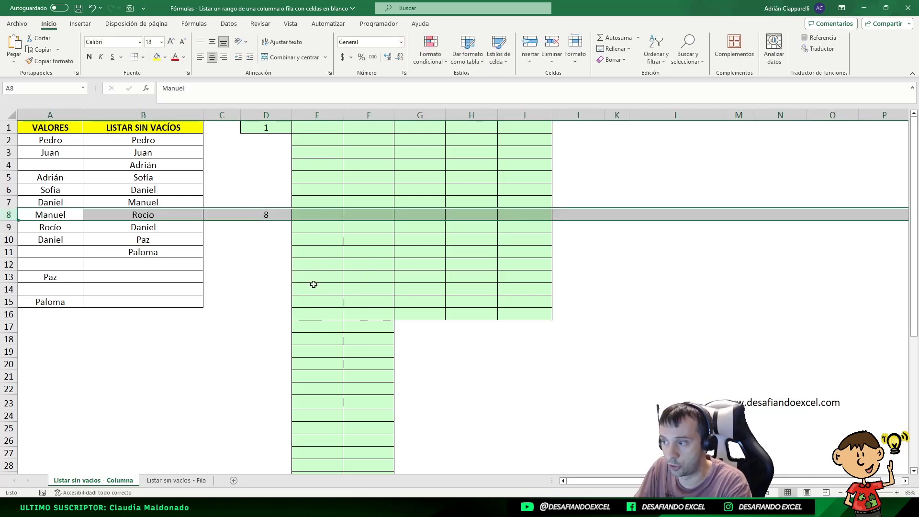
pyautogui.click(268, 215)
# Enter the formula =FILA(A:A) in cell E1 to return the row numbers of the whole column A.
pyautogui.click(318, 126)
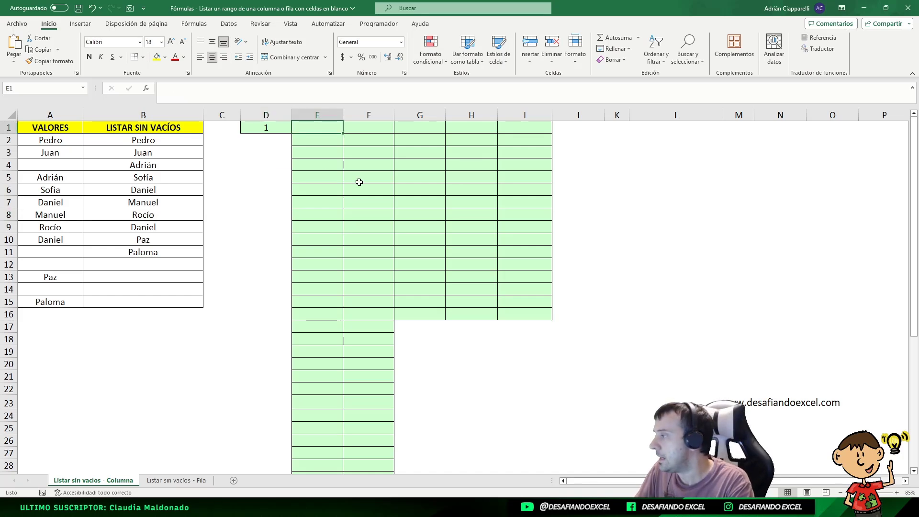
pyautogui.write('=FILA')
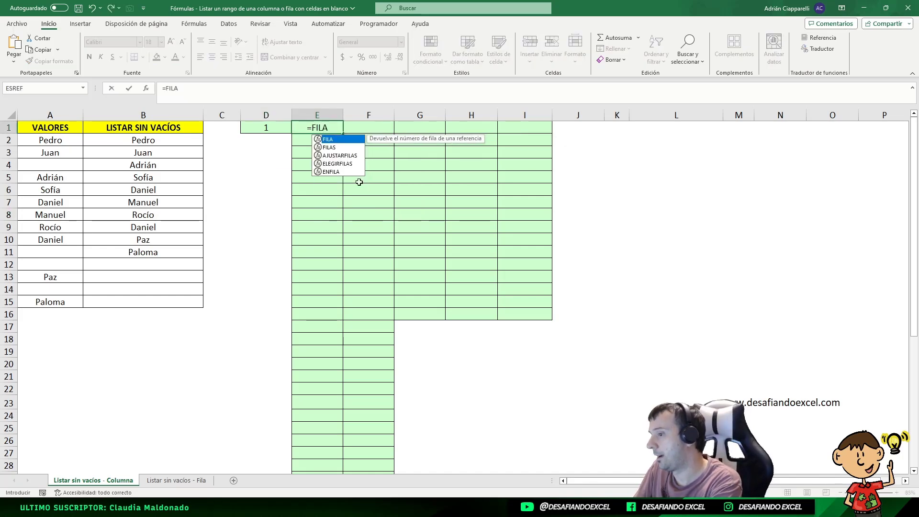
pyautogui.write('()')
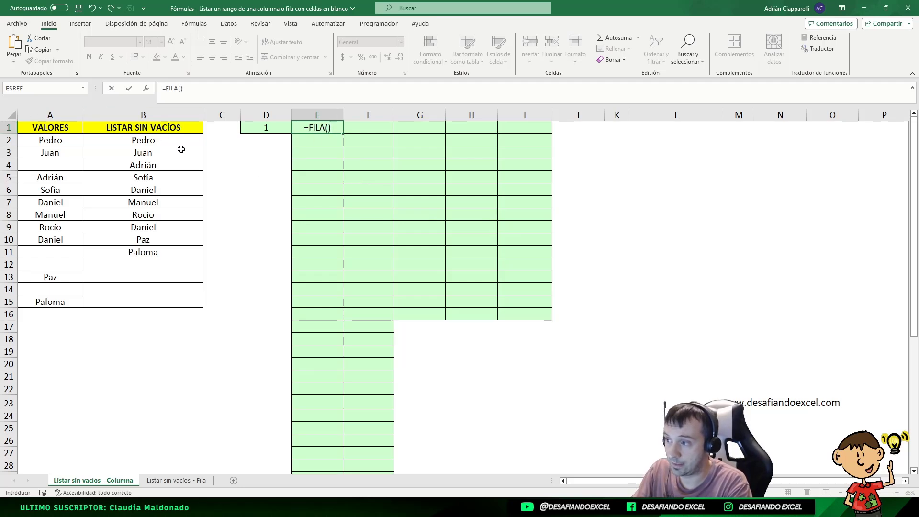
pyautogui.press('BackSpace')
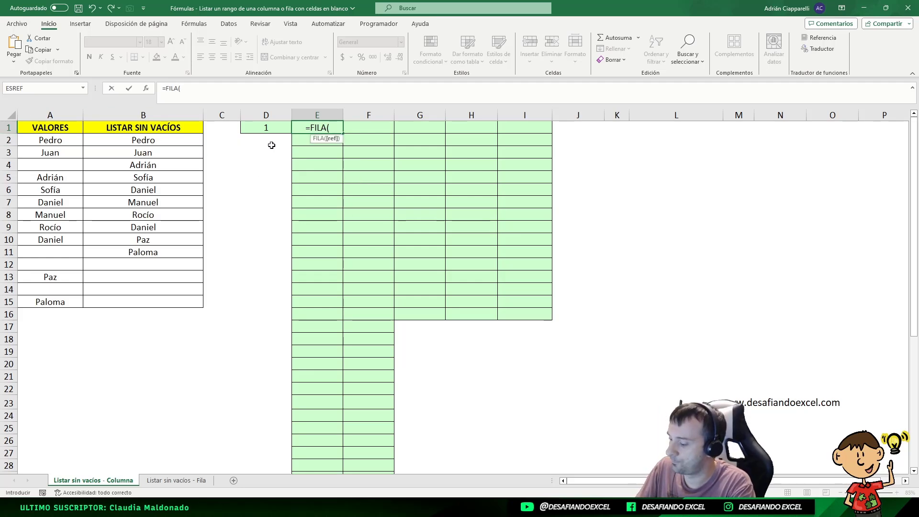
pyautogui.write('A:A)')
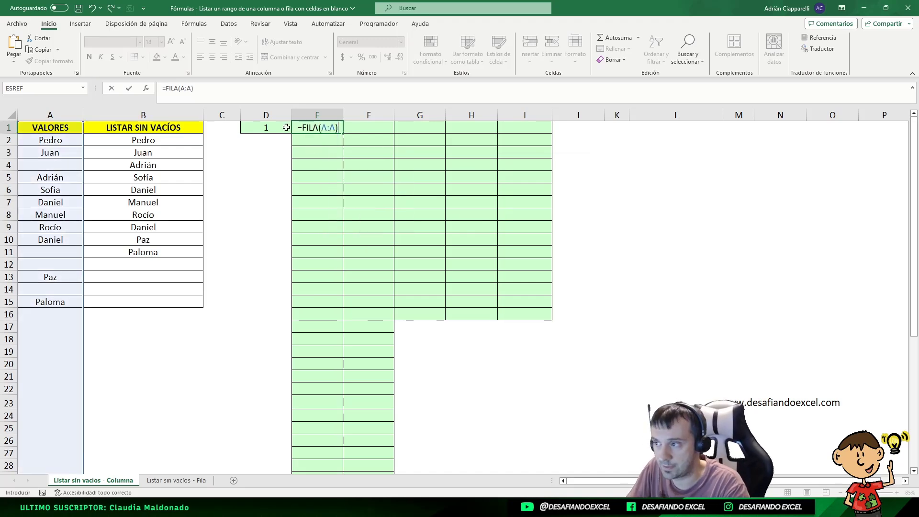
pyautogui.press('Return')
pyautogui.click(328, 126)
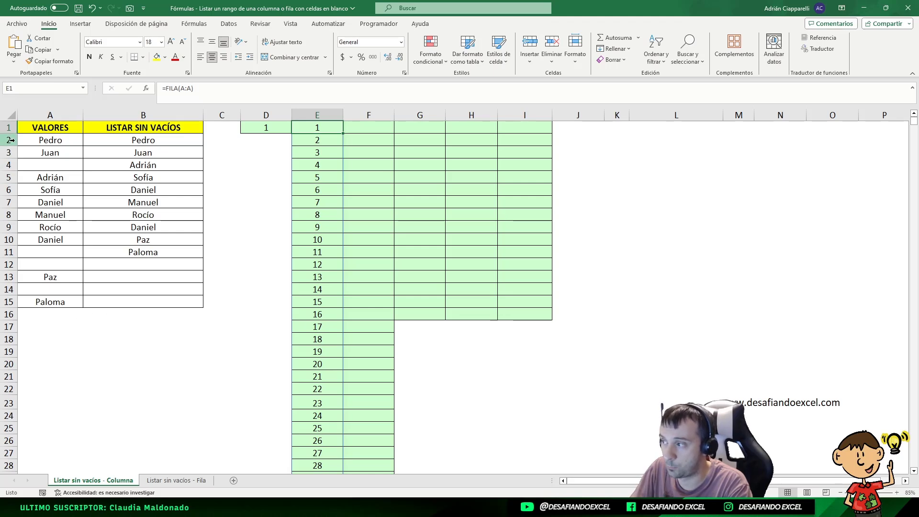
# Check the spilled numbers in column E against their sheet rows, including E2 and E19, and return to E1.
pyautogui.click(309, 143)
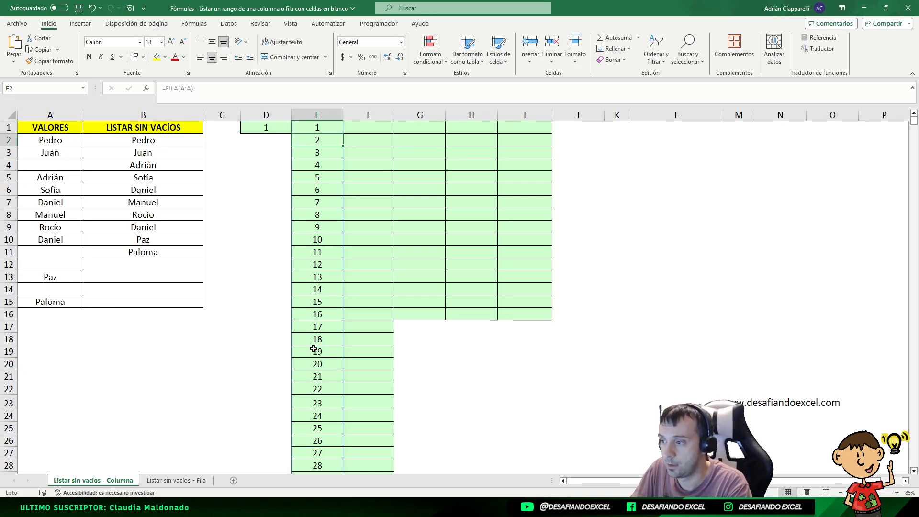
pyautogui.click(313, 350)
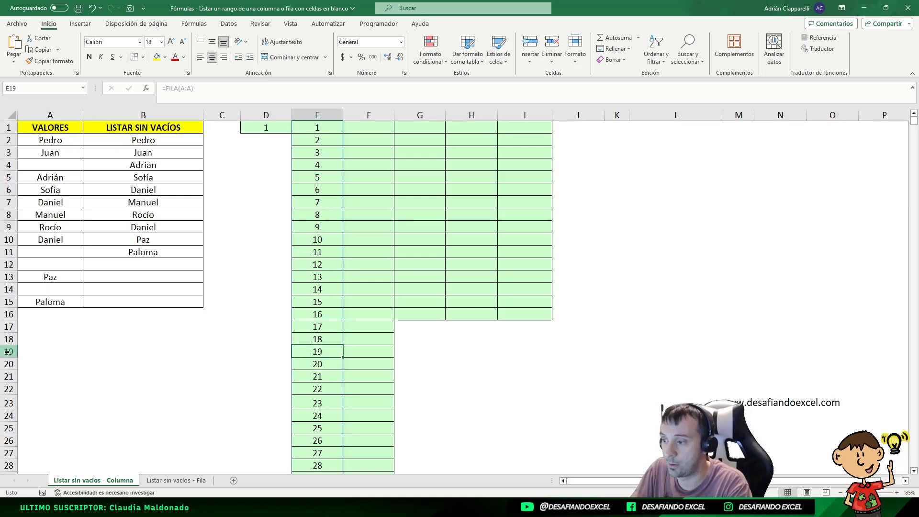
pyautogui.click(33, 353)
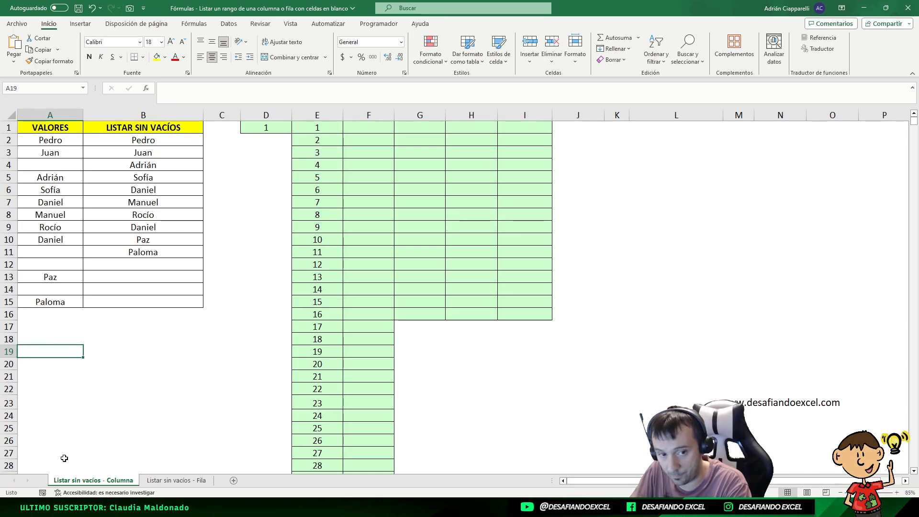
pyautogui.click(316, 354)
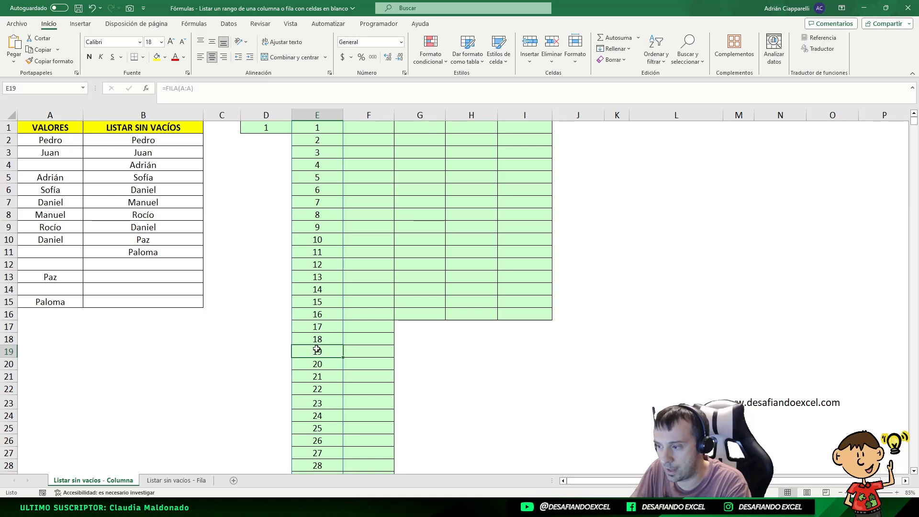
pyautogui.click(31, 352)
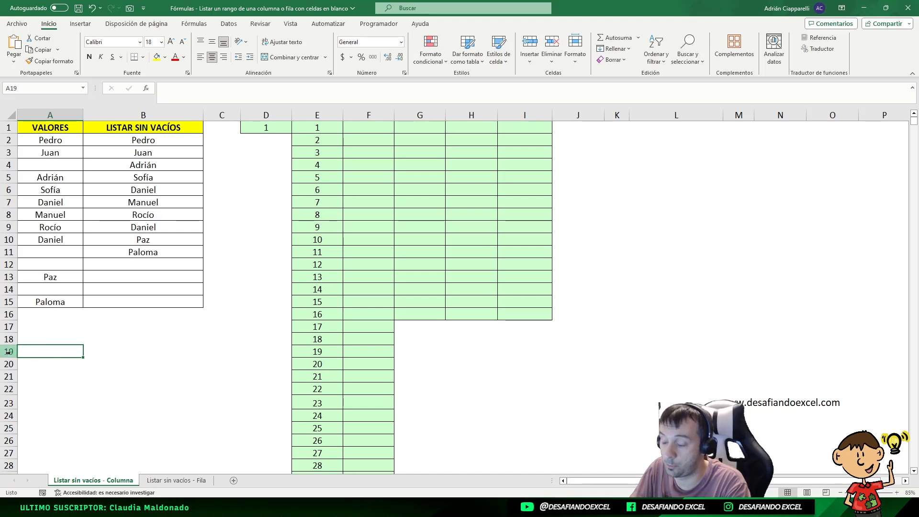
pyautogui.click(331, 351)
pyautogui.click(329, 129)
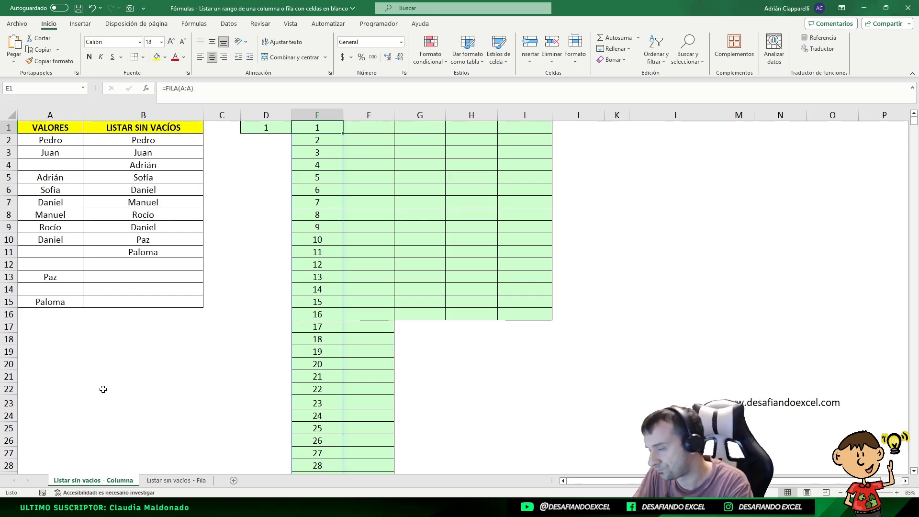
# Enter the formula =SI(A:A<>"";FILA(A:A)) in cell F1 to return row numbers only for non-blank cells of column A.
pyautogui.click(360, 128)
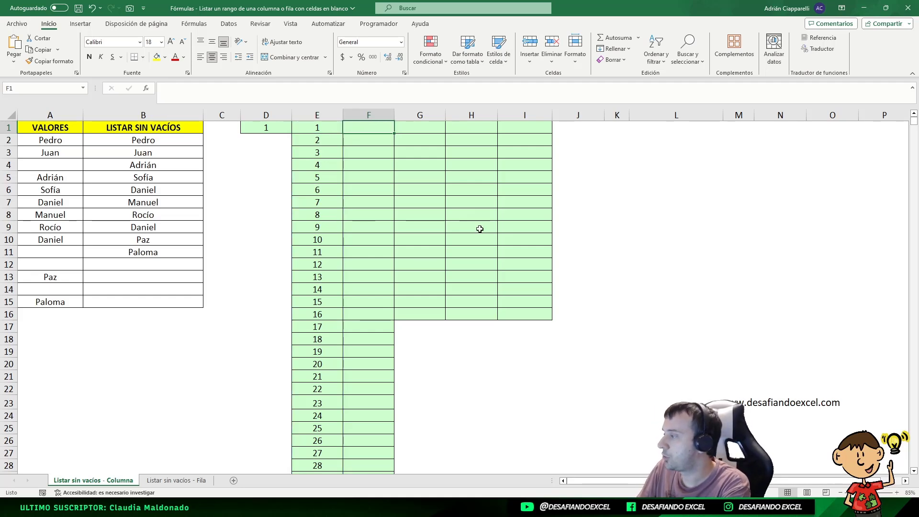
pyautogui.write('=SI(')
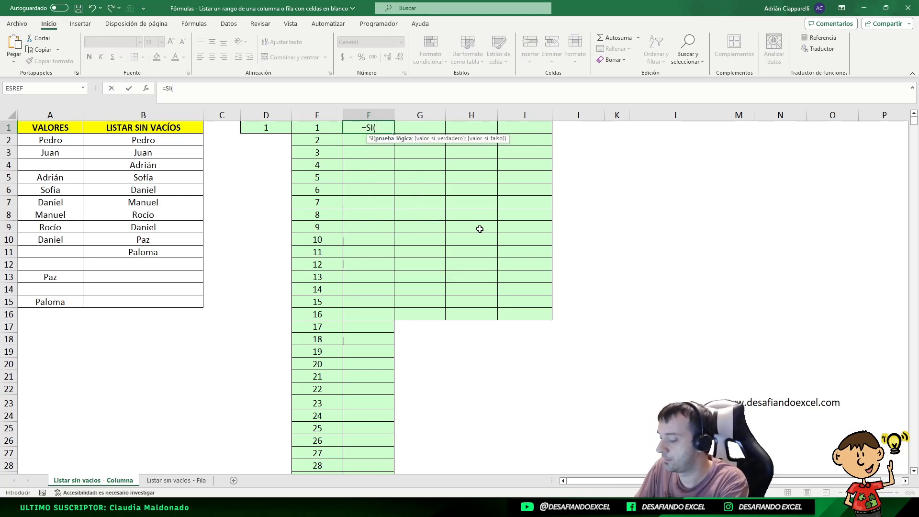
pyautogui.write('A:A')
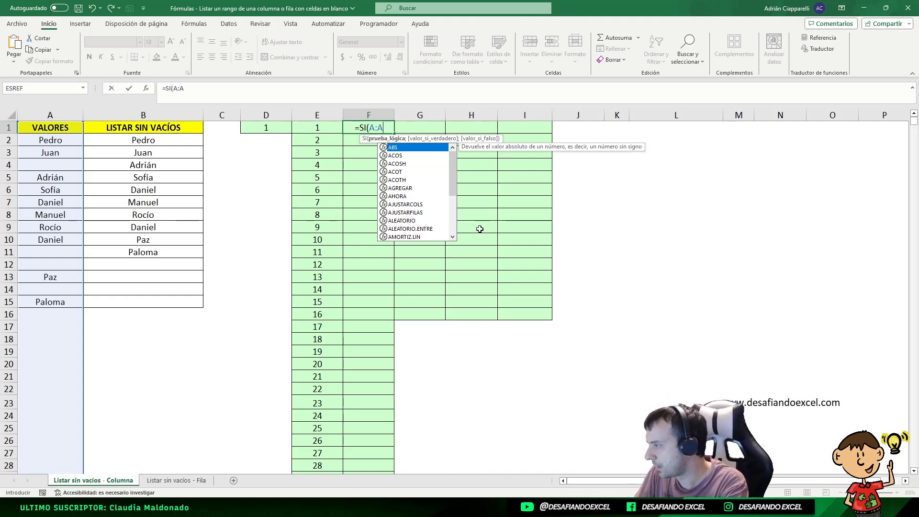
pyautogui.write('<>')
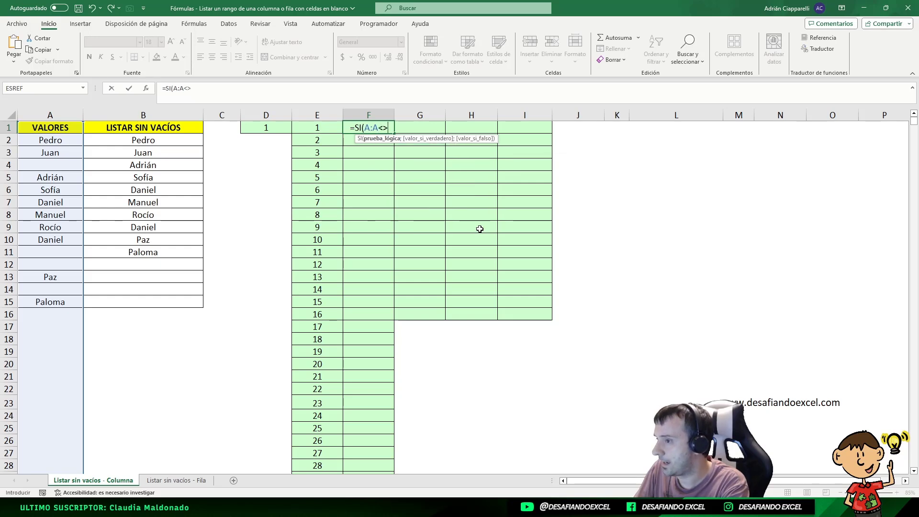
pyautogui.write('""')
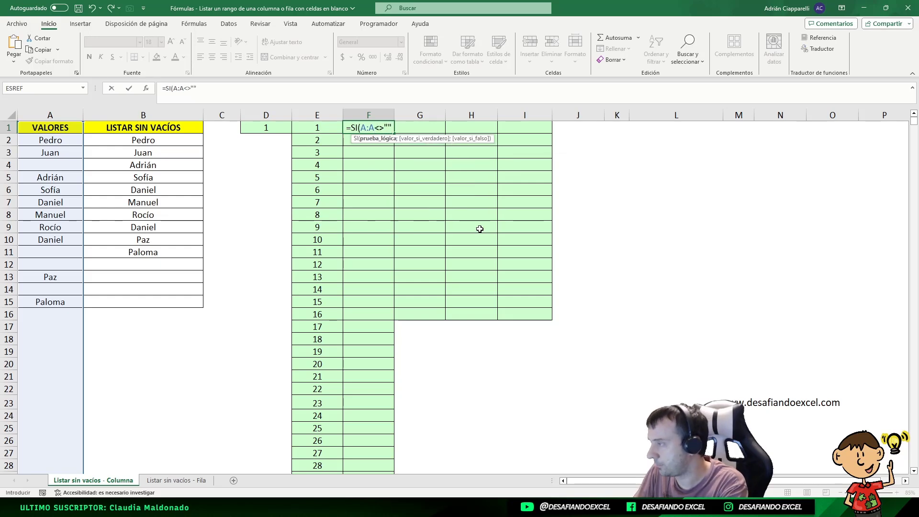
pyautogui.write(';')
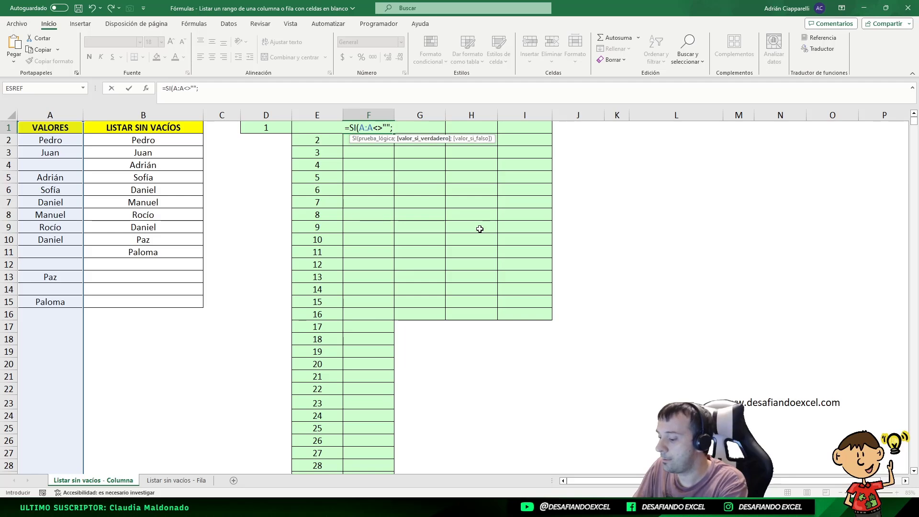
pyautogui.write('FILA')
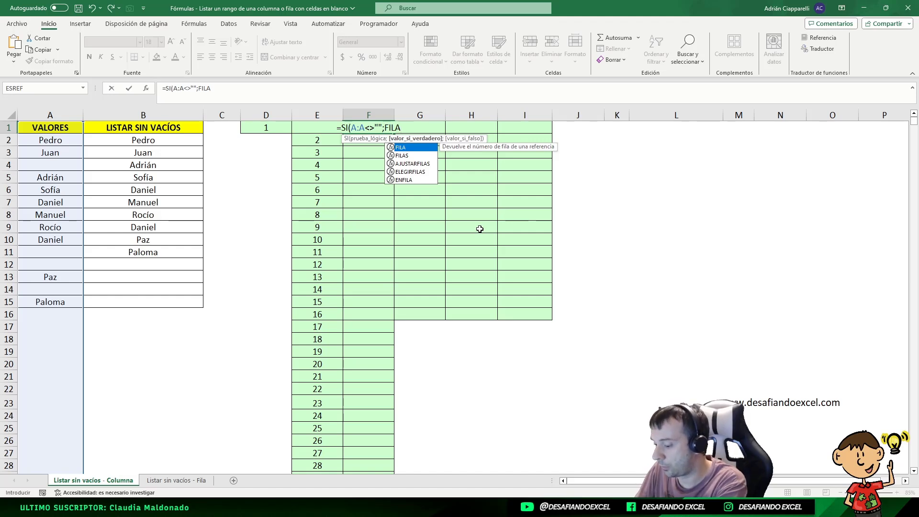
pyautogui.write('(A:a')
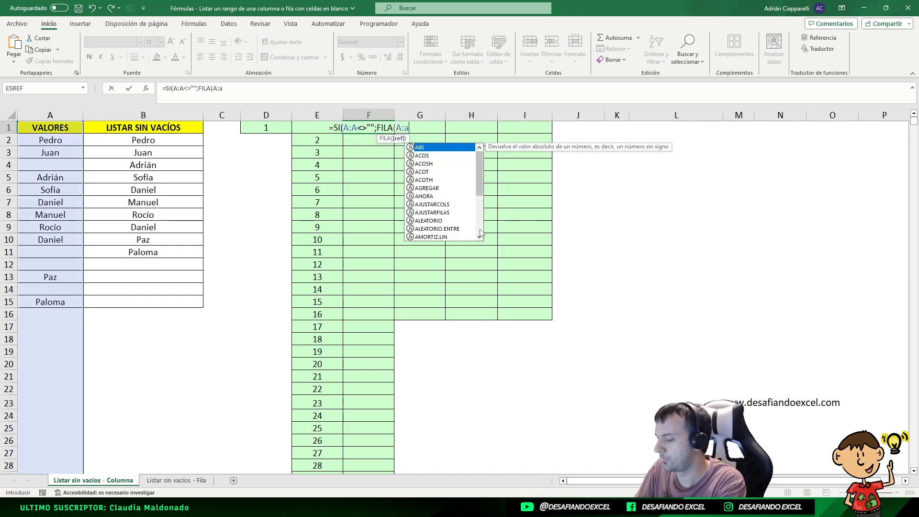
pyautogui.write(')')
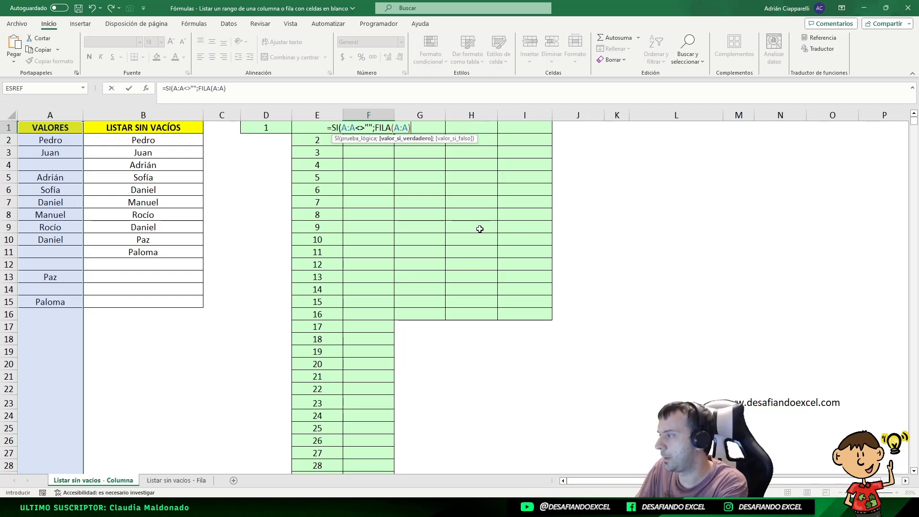
pyautogui.write(')')
pyautogui.press('BackSpace')
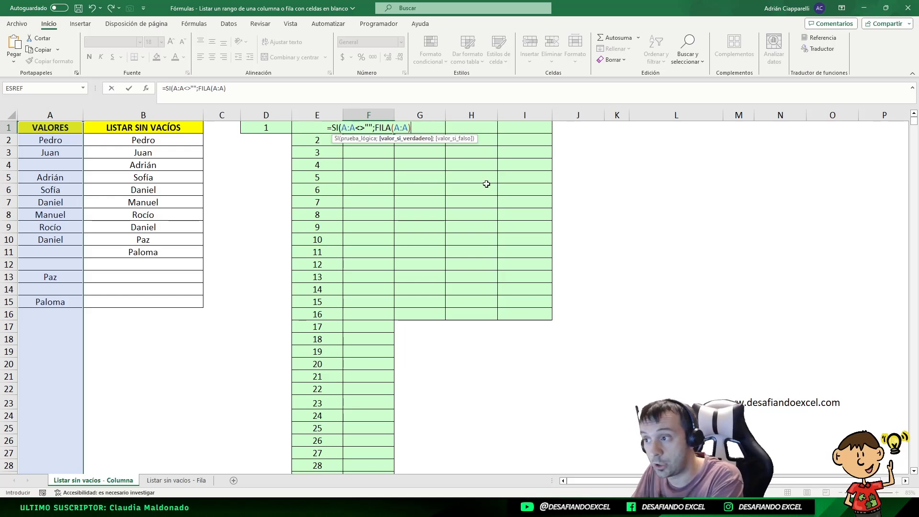
pyautogui.write(')')
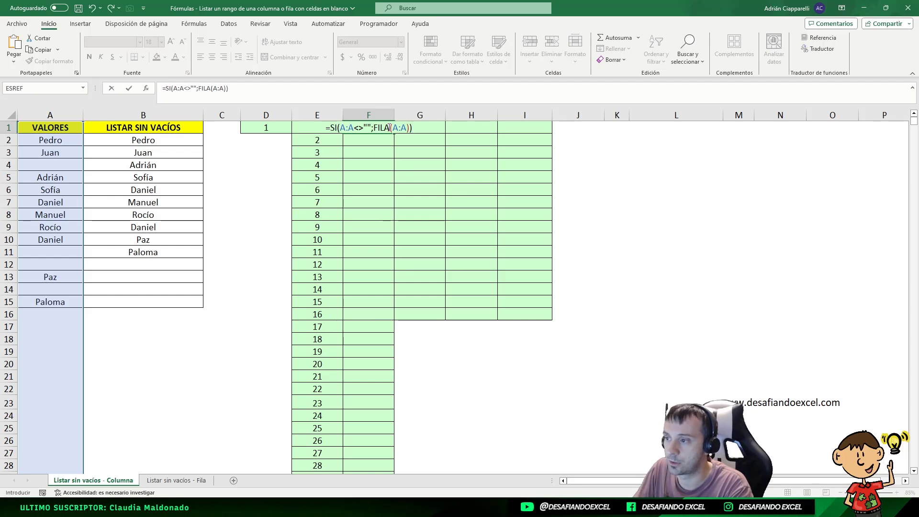
pyautogui.press('Return')
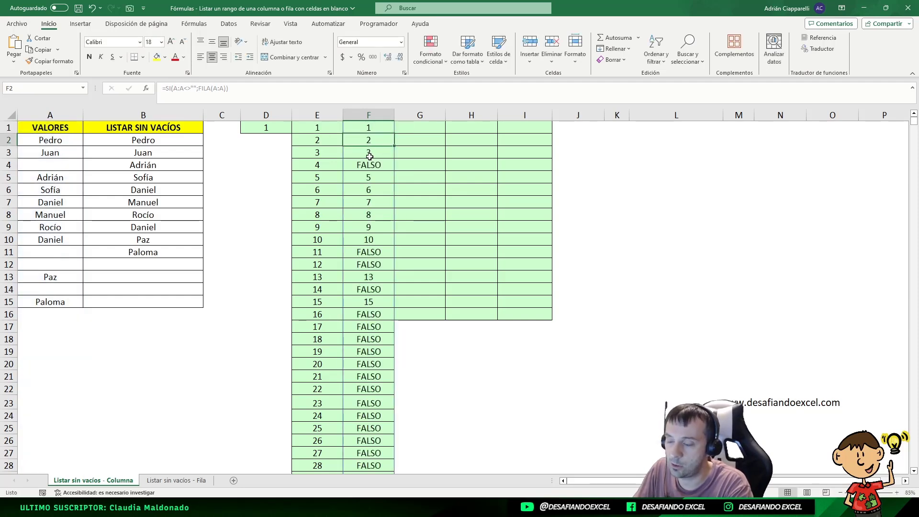
# Examine the result in F4 and the A:A reference in the logical test of F1's formula, leaving the formula as it is.
pyautogui.click(380, 125)
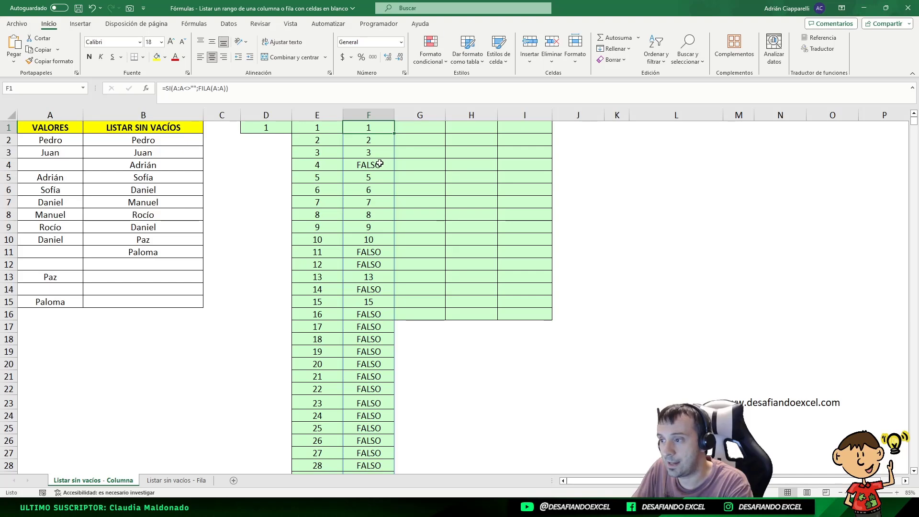
pyautogui.click(379, 164)
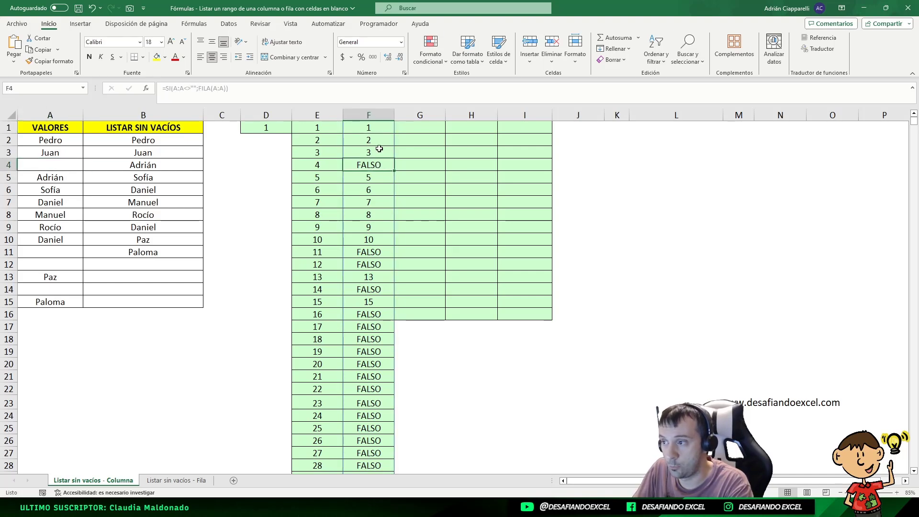
pyautogui.click(368, 127)
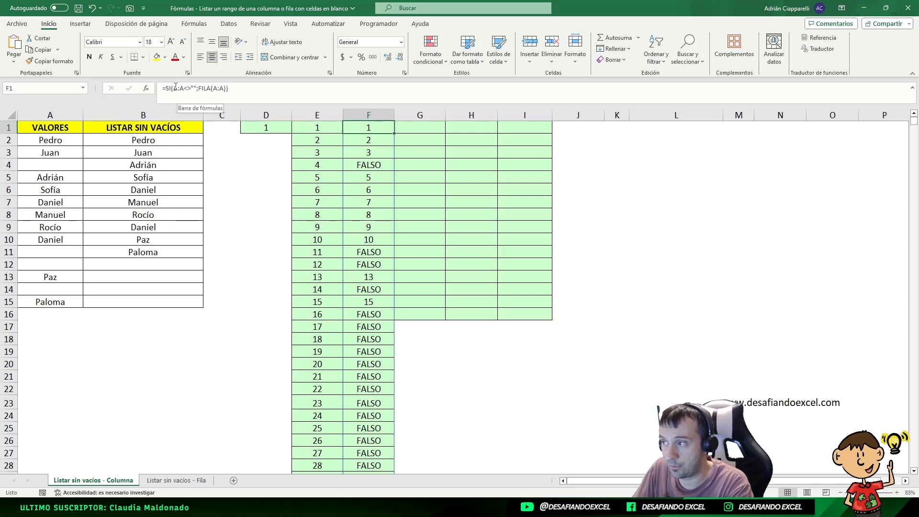
pyautogui.click(175, 87)
pyautogui.doubleClick(178, 88)
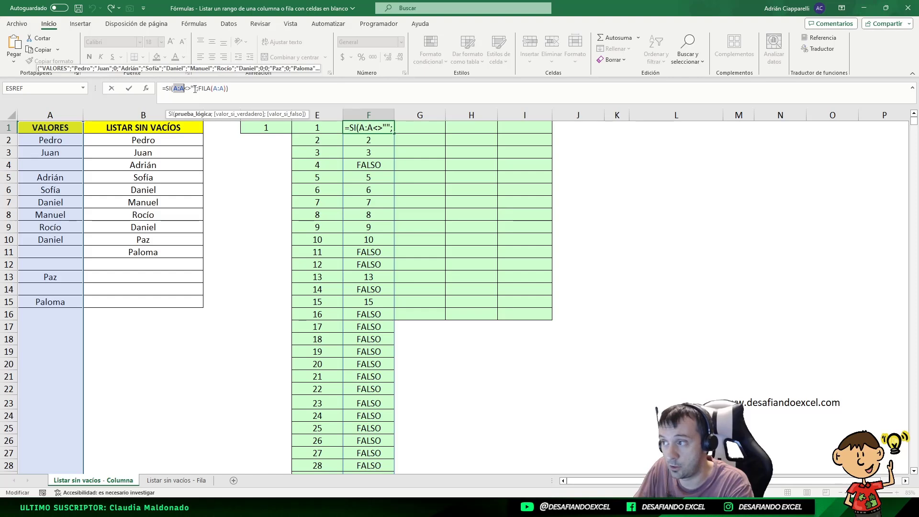
pyautogui.hotkey('ctrl', 'Return')
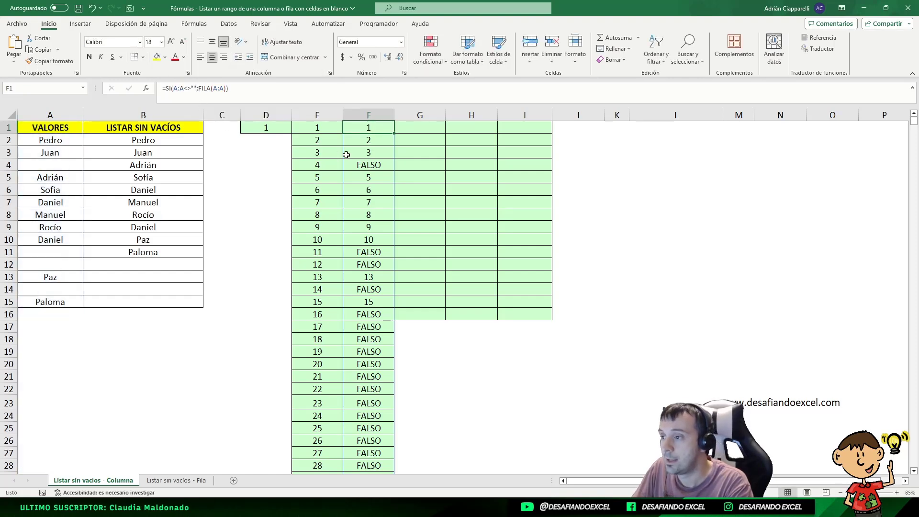
# Compare the results in F4 and F5 with the source cells A4 and A5 and the row number in E5.
pyautogui.press('Down')
pyautogui.press('Down')
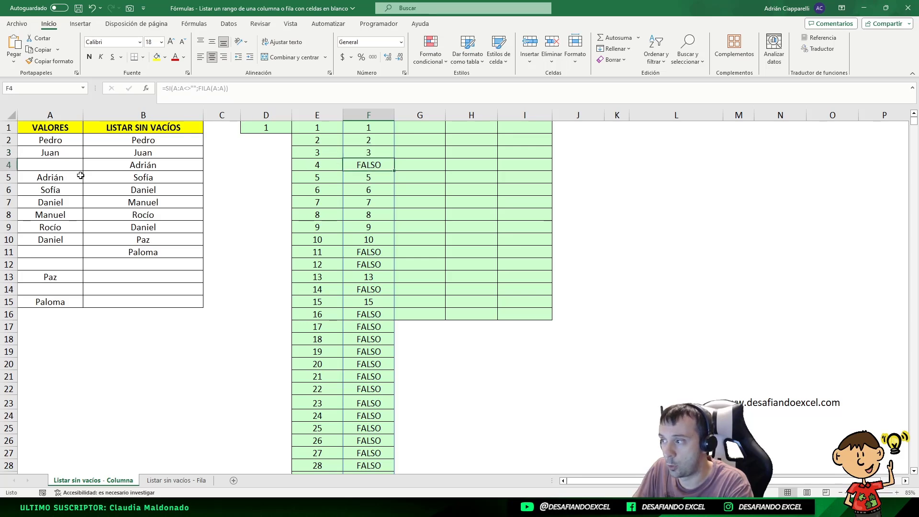
pyautogui.click(41, 165)
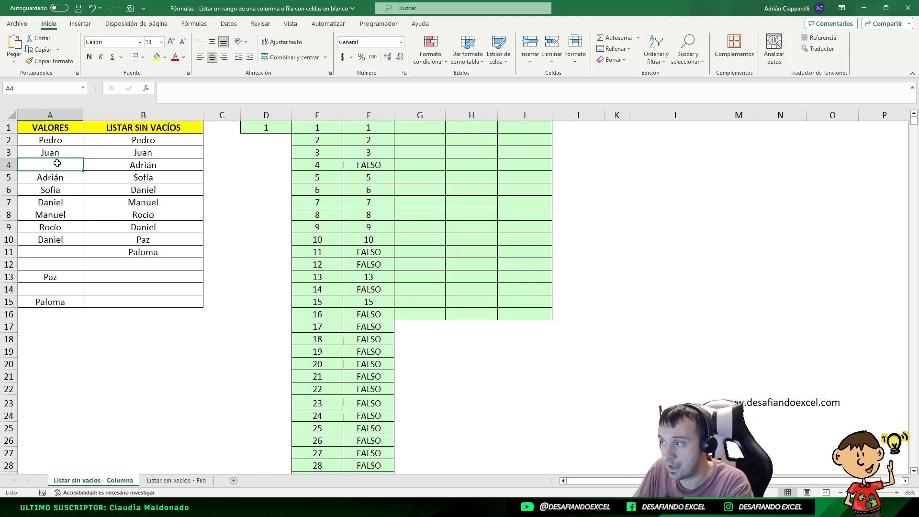
pyautogui.click(370, 166)
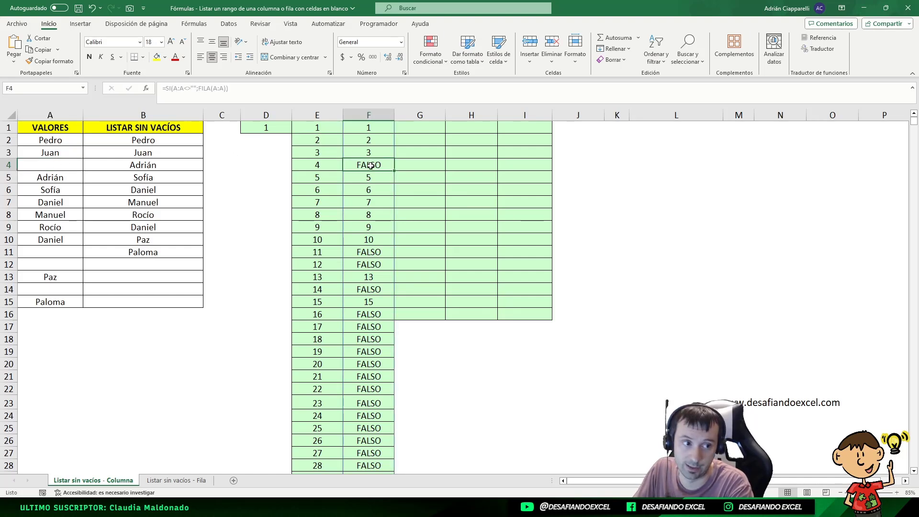
pyautogui.click(363, 181)
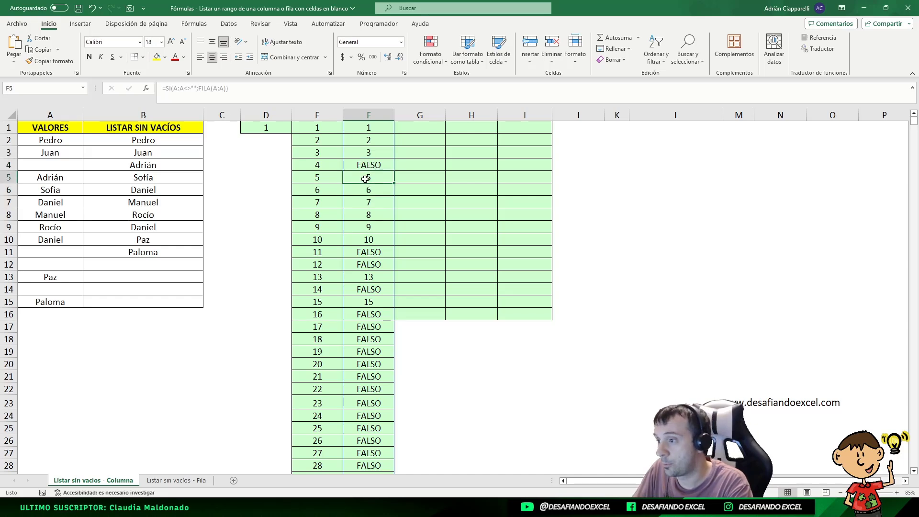
pyautogui.click(64, 176)
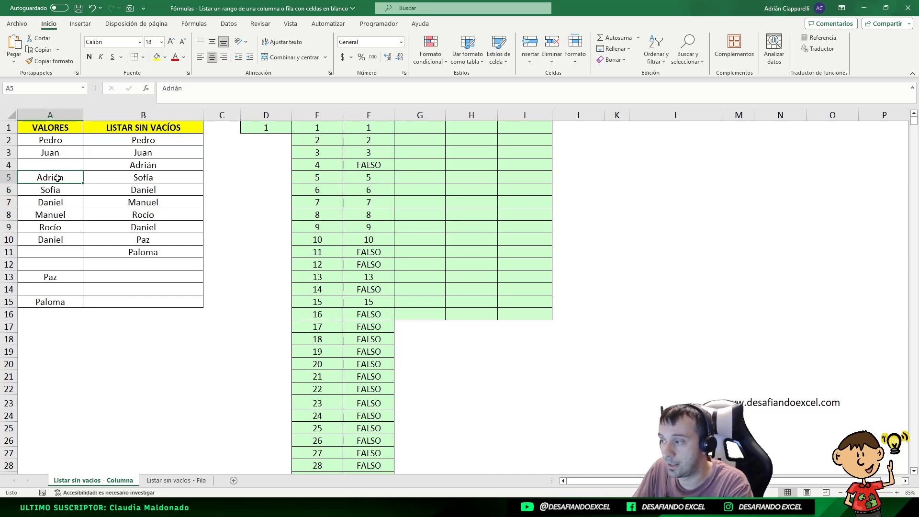
pyautogui.click(352, 176)
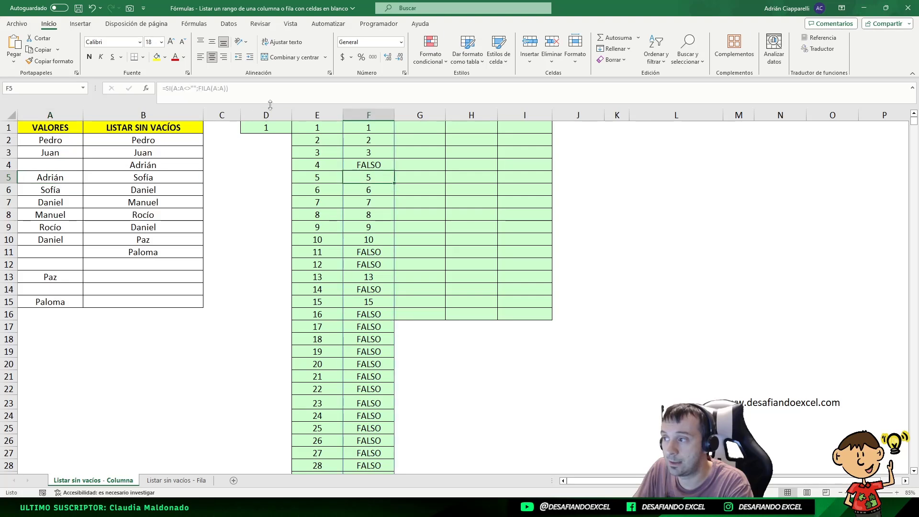
pyautogui.click(324, 174)
pyautogui.click(361, 181)
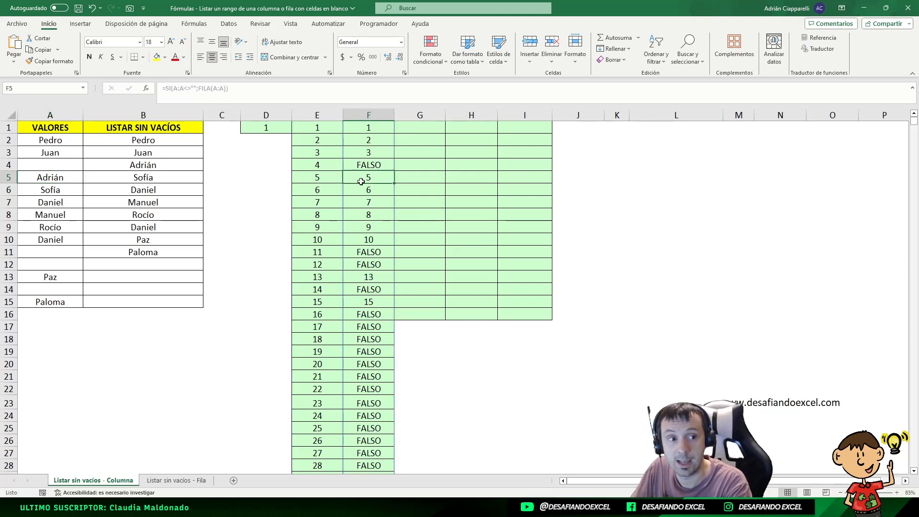
# Compare E4 with F4 and go through the spilled results from F1 to F5 one by one.
pyautogui.click(316, 163)
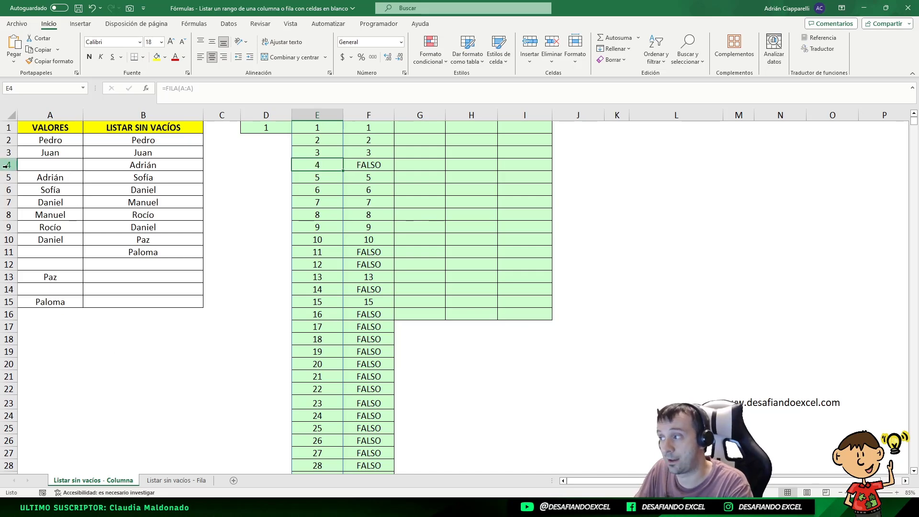
pyautogui.click(371, 164)
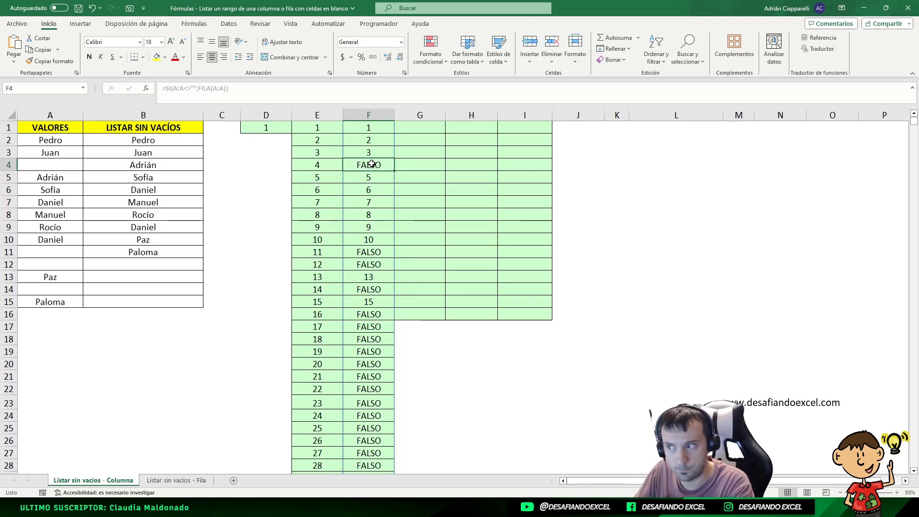
pyautogui.click(361, 126)
pyautogui.click(362, 139)
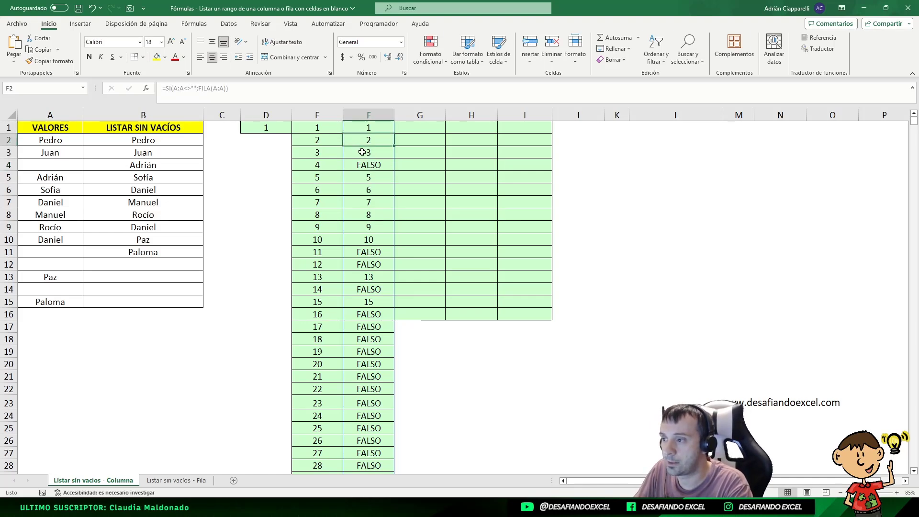
pyautogui.click(362, 152)
pyautogui.click(354, 165)
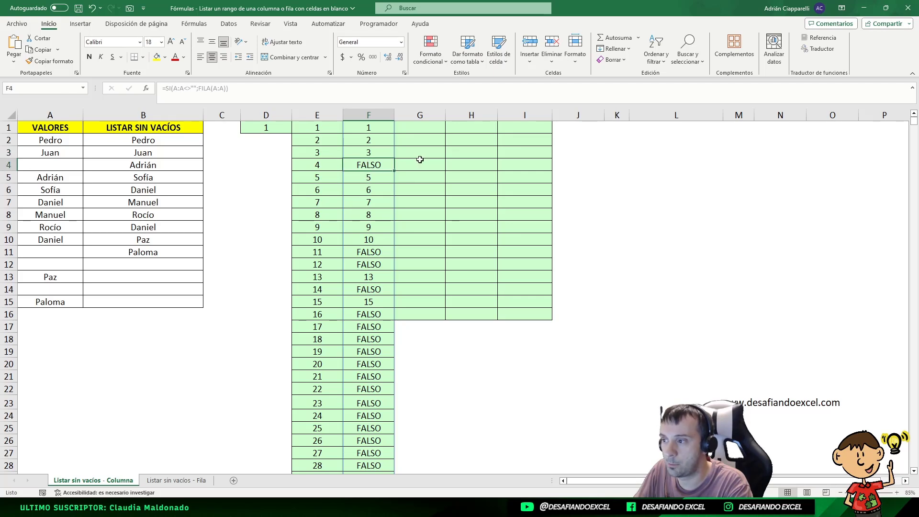
pyautogui.click(366, 179)
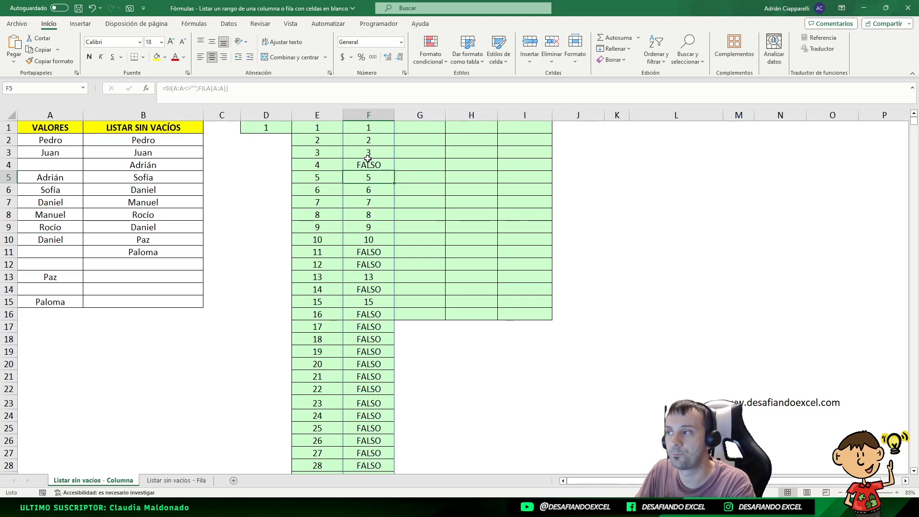
pyautogui.click(368, 164)
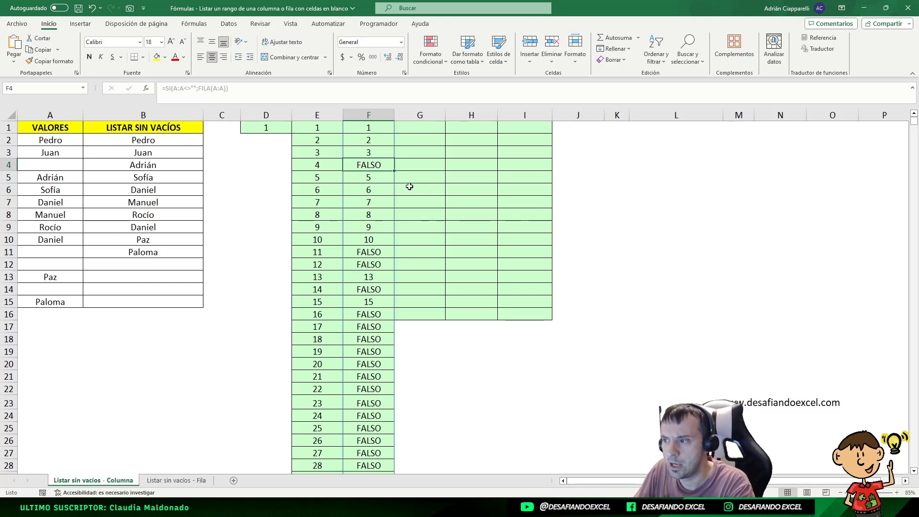
pyautogui.click(383, 176)
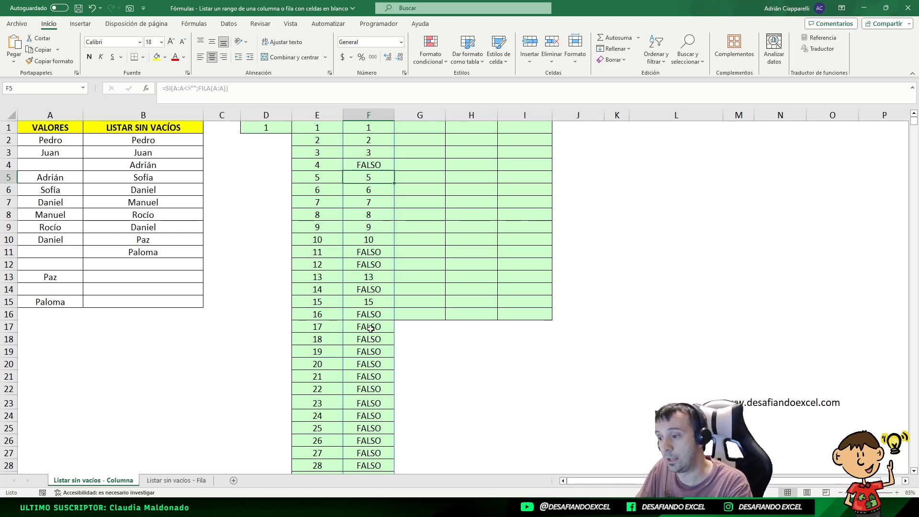
# Check source cells A4, A5 and A6 against the results in F5 and F6.
pyautogui.click(64, 166)
pyautogui.click(348, 178)
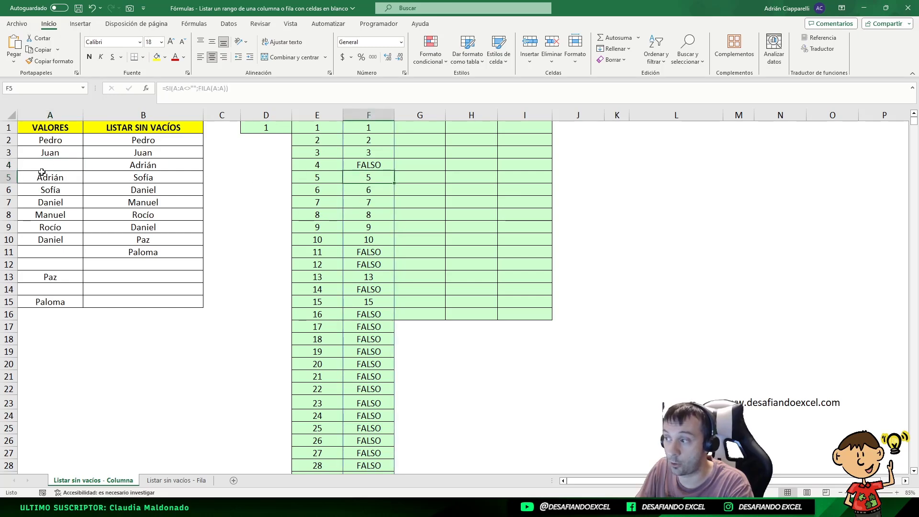
pyautogui.click(44, 177)
pyautogui.click(56, 192)
pyautogui.click(369, 191)
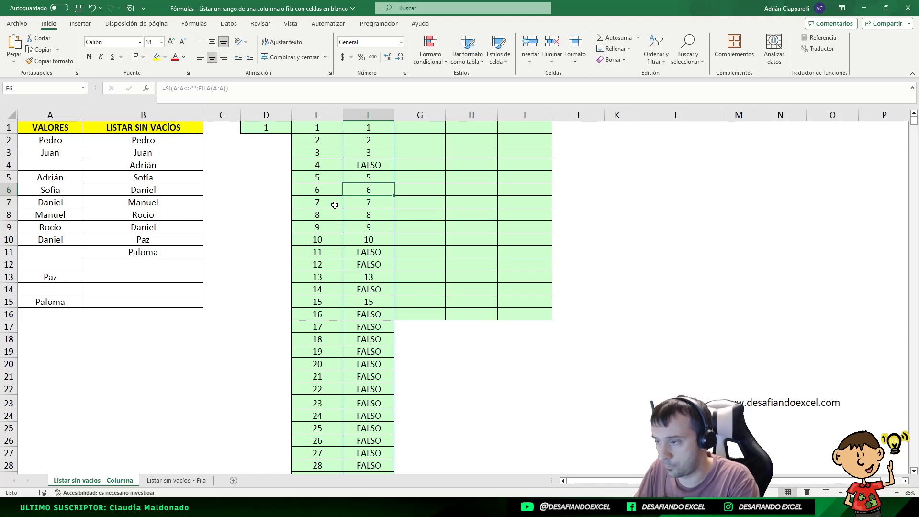
pyautogui.click(412, 128)
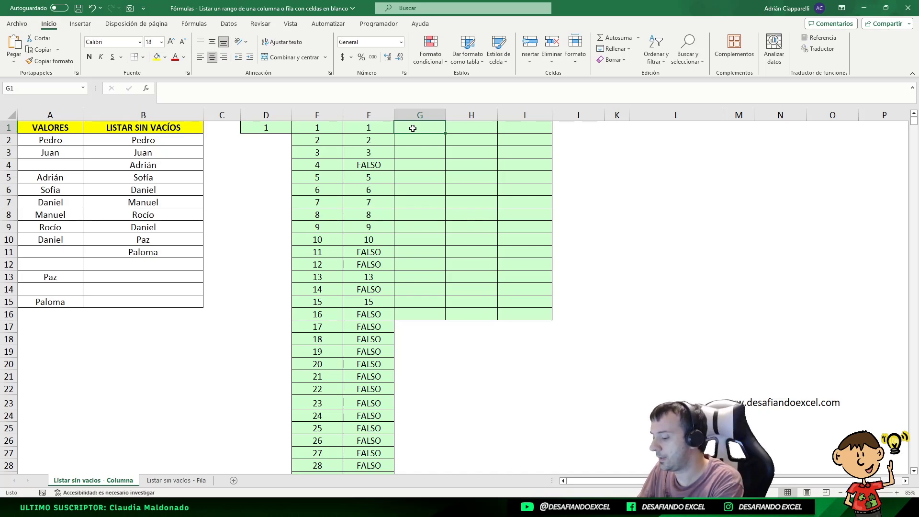
pyautogui.write('=')
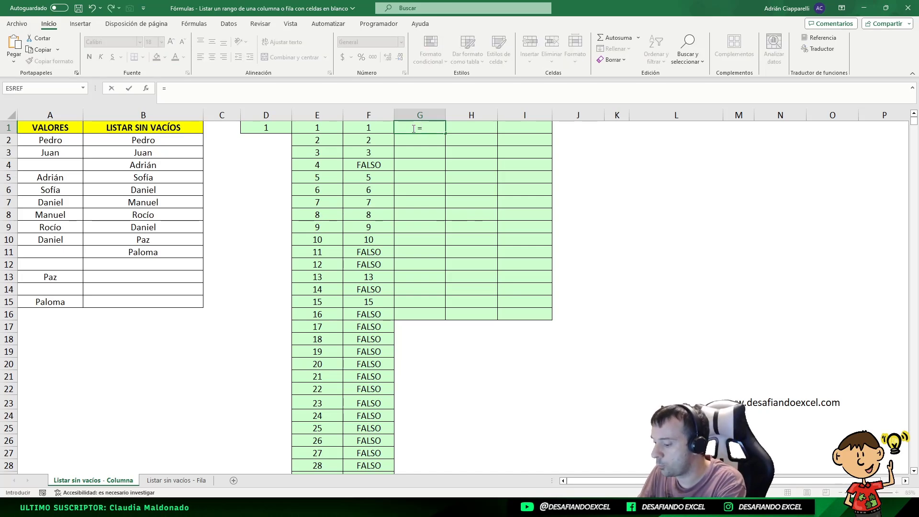
pyautogui.write('K.ESIMO')
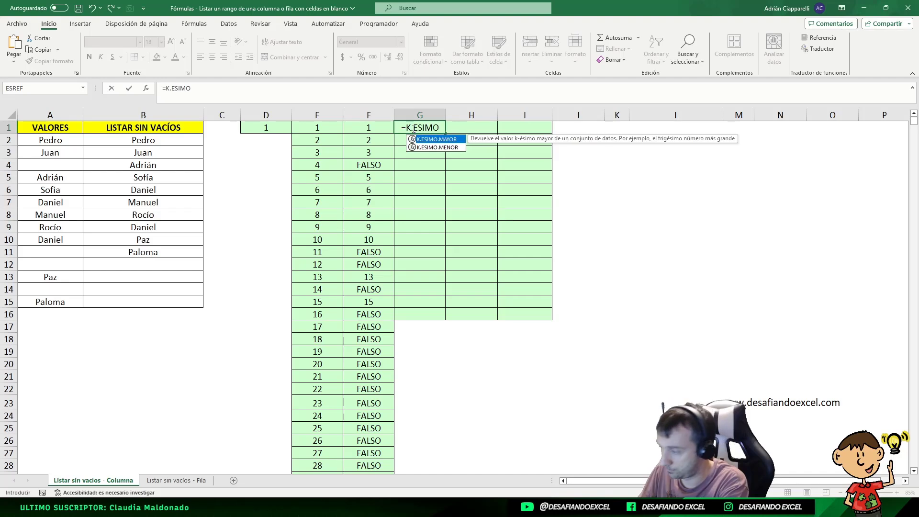
pyautogui.write('.MENOR')
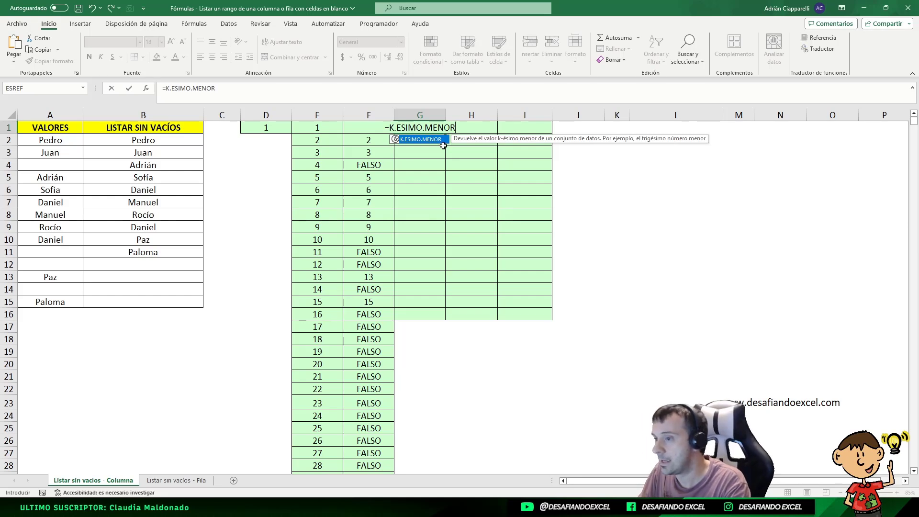
pyautogui.write('(')
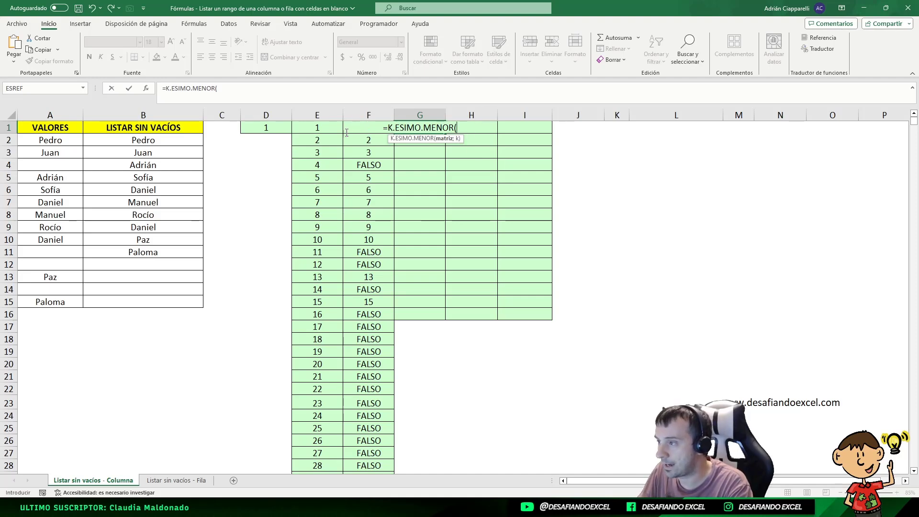
pyautogui.press('Escape')
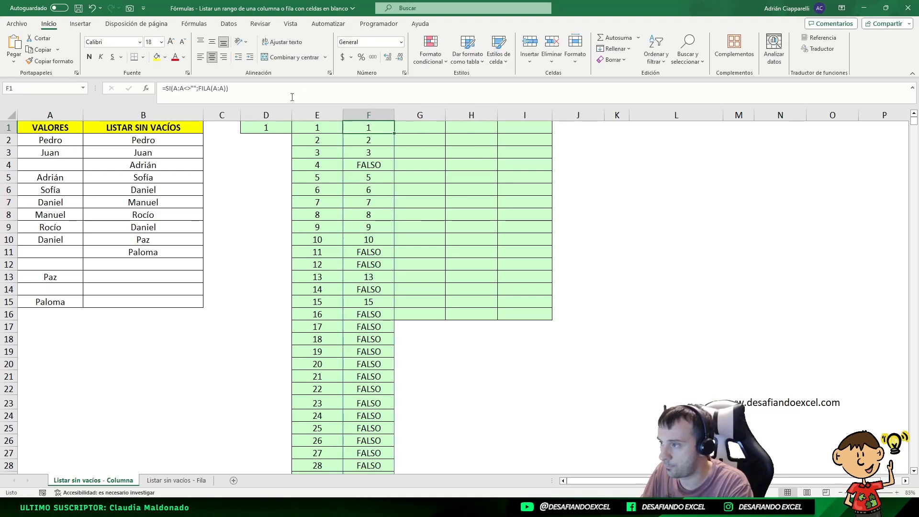
# Copy F1's formula and start K.ESIMO.MENOR in G1 with the copied =SI(A:A<>"";FILA(A:A)) as its matrix argument.
pyautogui.click(292, 97)
pyautogui.press('Escape')
pyautogui.click(407, 128)
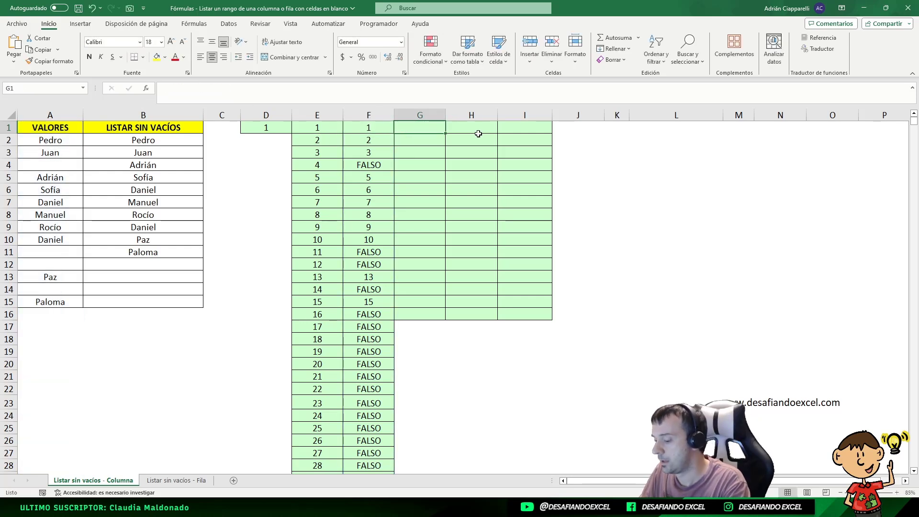
pyautogui.write('=K.ESIMO,EN')
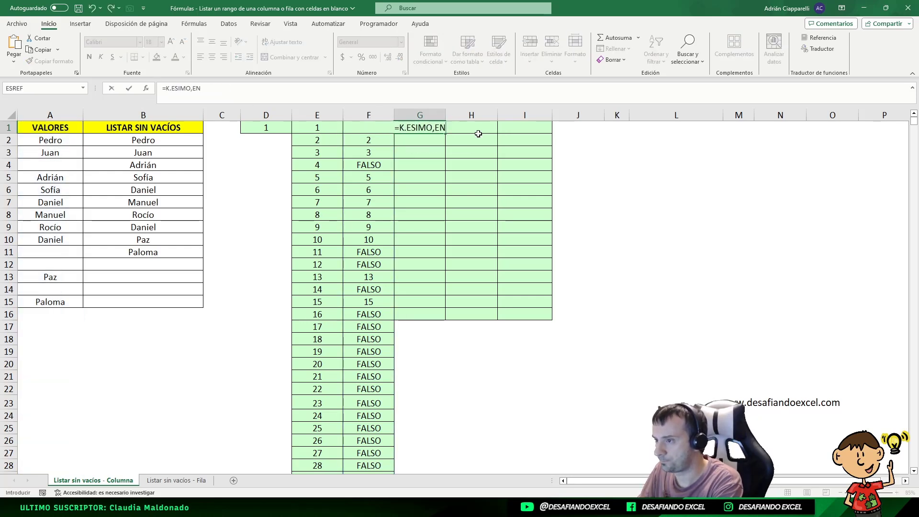
pyautogui.press('BackSpace')
pyautogui.press('BackSpace')
pyautogui.press('BackSpace')
pyautogui.write('.MENO')
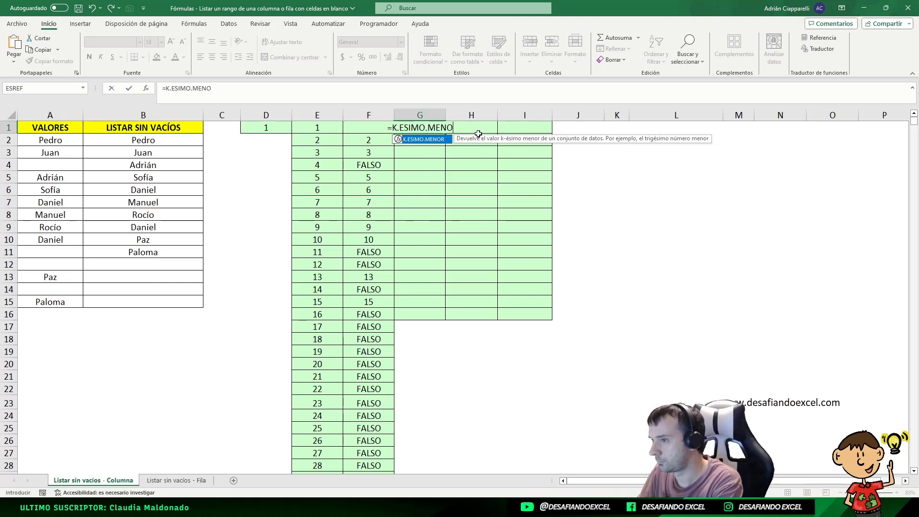
pyautogui.write('R(')
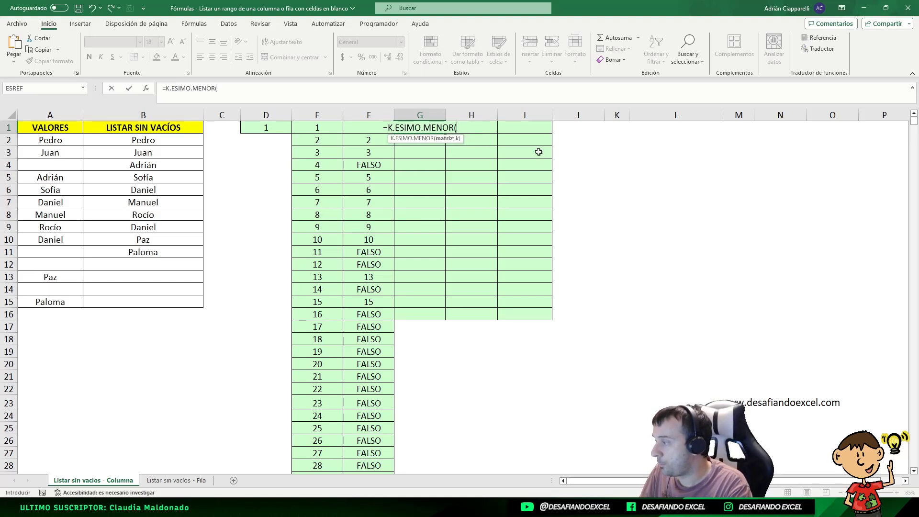
pyautogui.write('=SI(A:A<>"";FILA(A:A))')
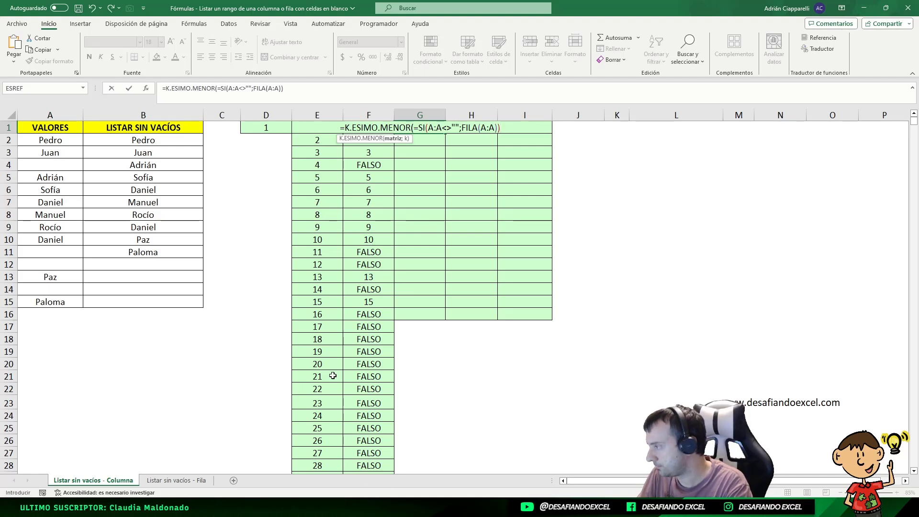
# Add FILA() as the k argument in G1, remove the extra equals sign before SI, and enter the formula.
pyautogui.write(';')
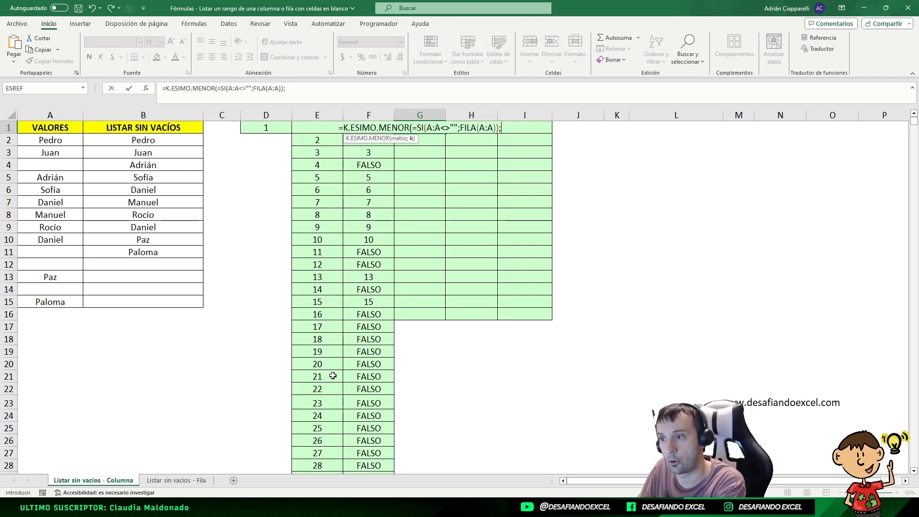
pyautogui.write('FILA')
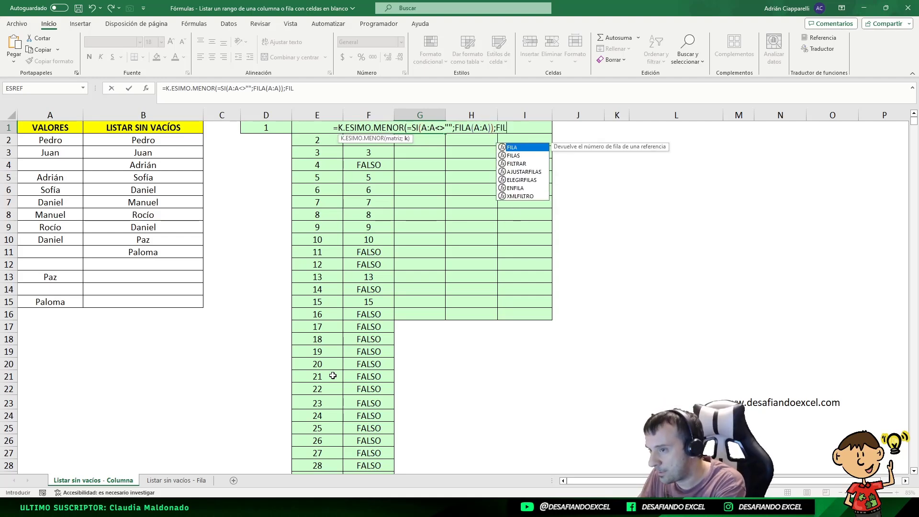
pyautogui.write('()')
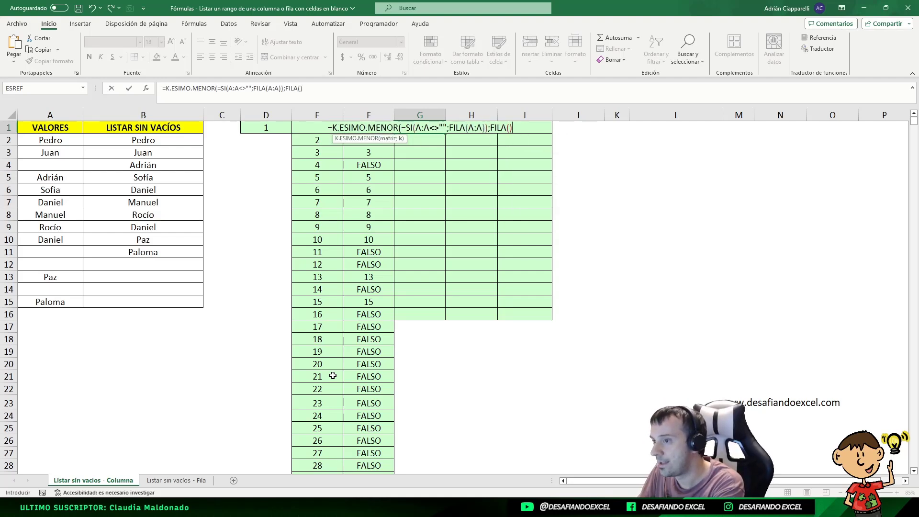
pyautogui.write(')')
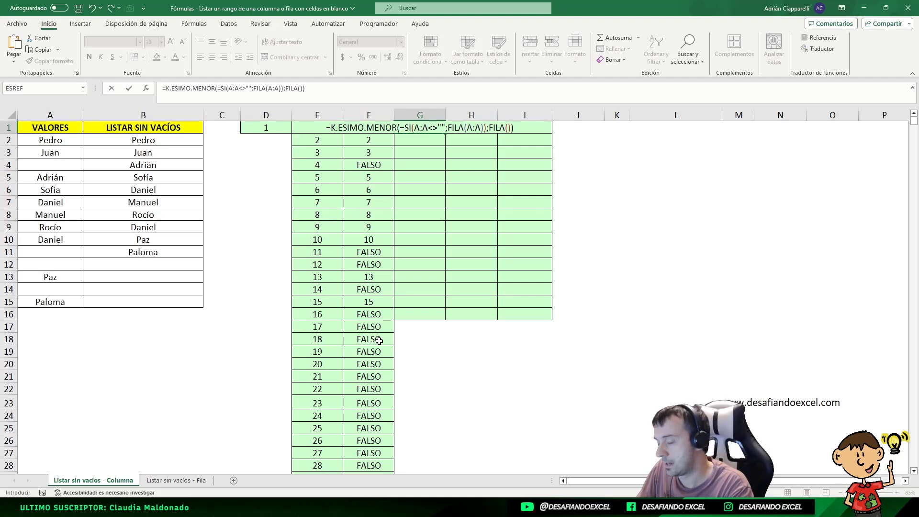
pyautogui.press('Return')
pyautogui.press('Return')
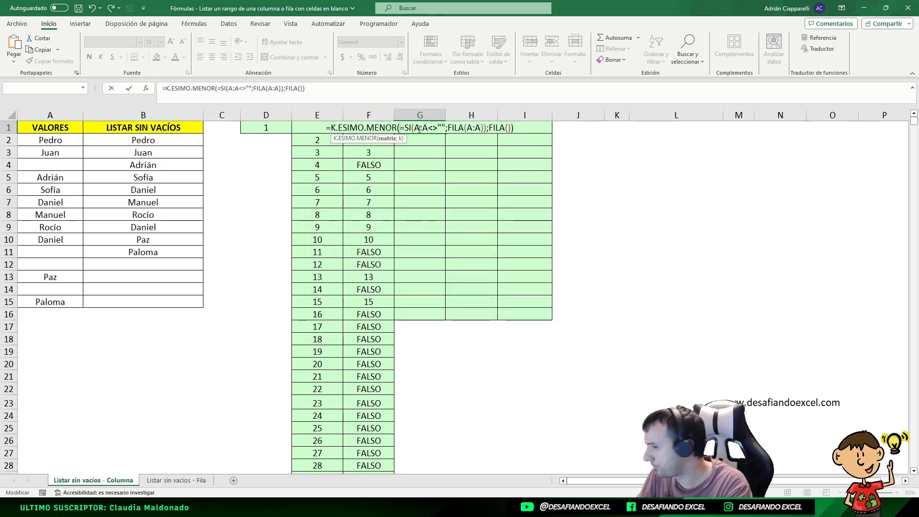
pyautogui.press('BackSpace')
pyautogui.press('Return')
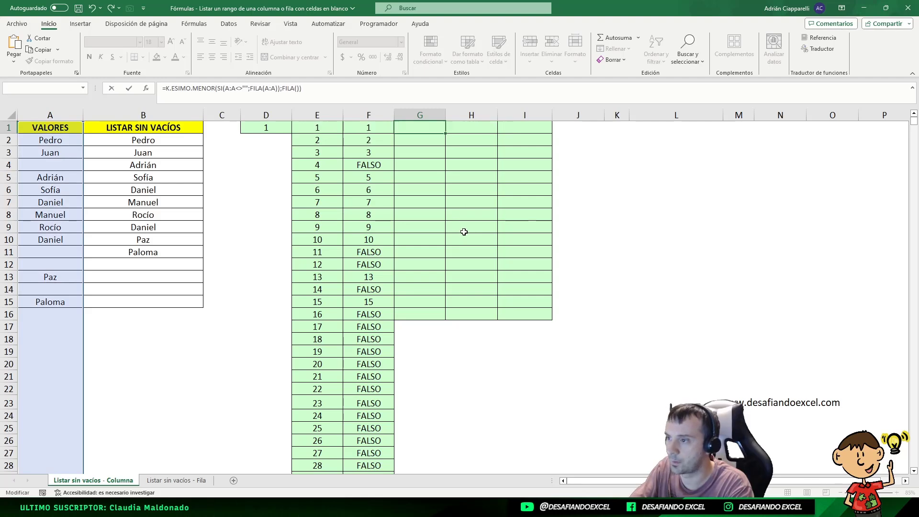
# Fill the K.ESIMO.MENOR formula from G1 down to G16 and review the results in G1:G11.
pyautogui.click(422, 127)
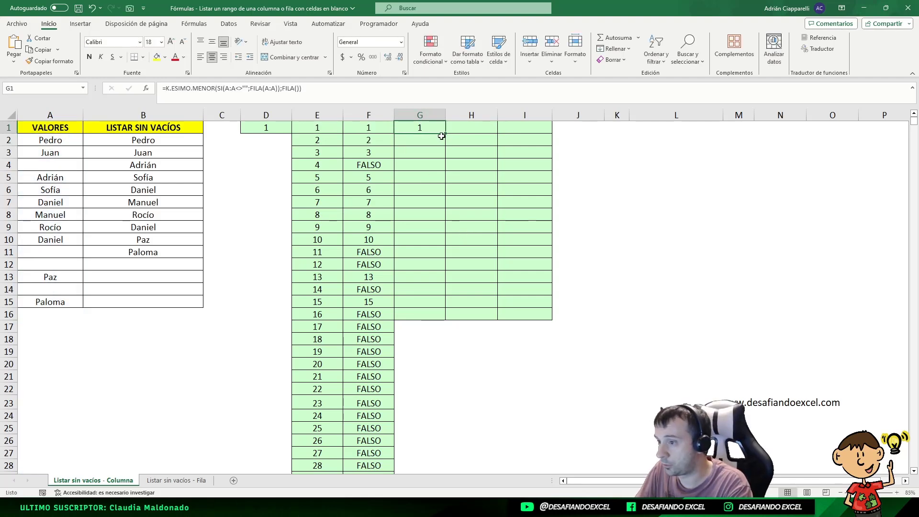
pyautogui.moveTo(445, 134); pyautogui.dragTo(452, 324)
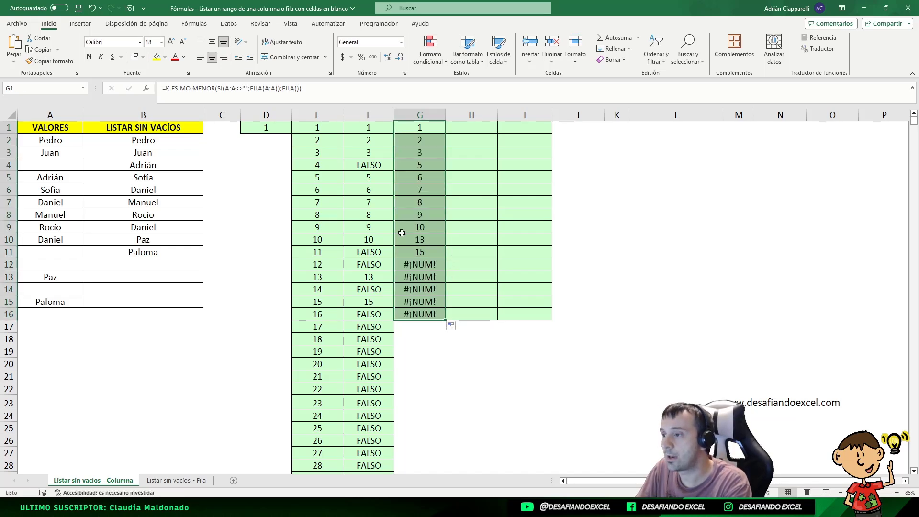
pyautogui.click(428, 127)
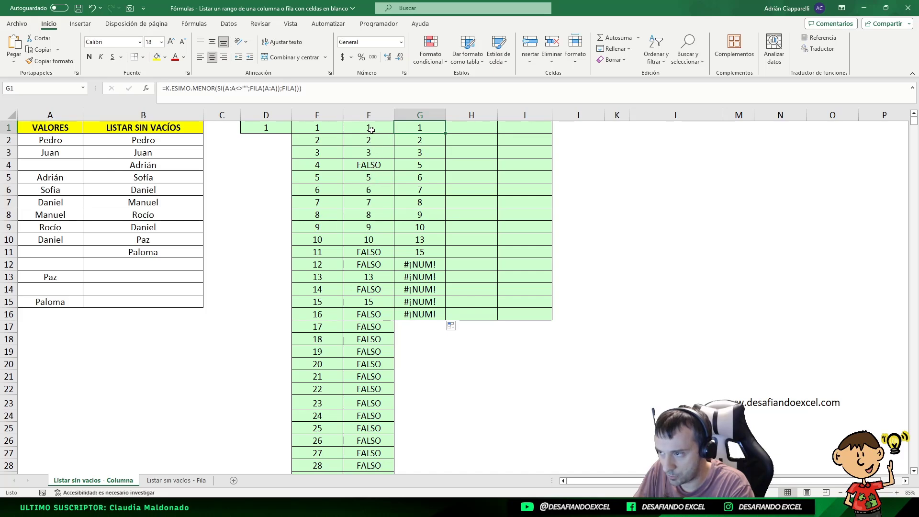
pyautogui.moveTo(412, 128); pyautogui.dragTo(420, 253)
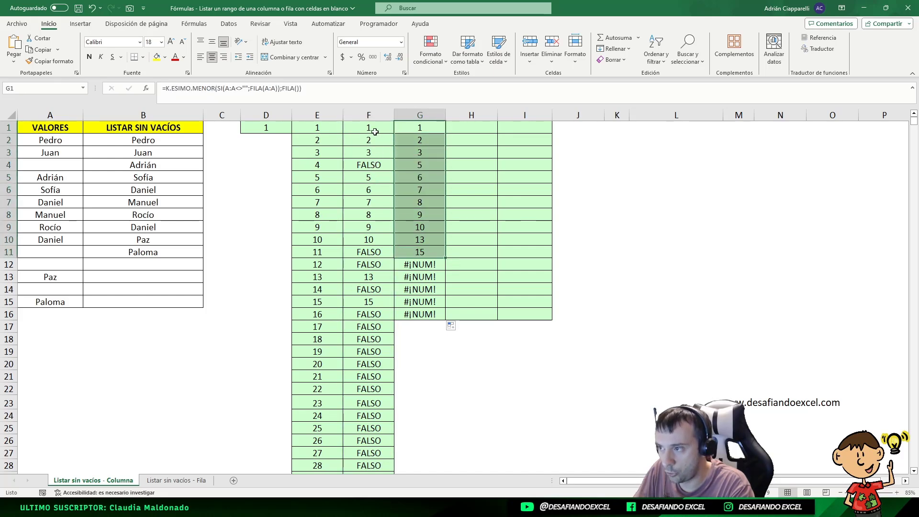
# Go through the row numbers in F1:F9 one by one, skipping the FALSO cell F4.
pyautogui.click(375, 131)
pyautogui.click(374, 148)
pyautogui.click(370, 140)
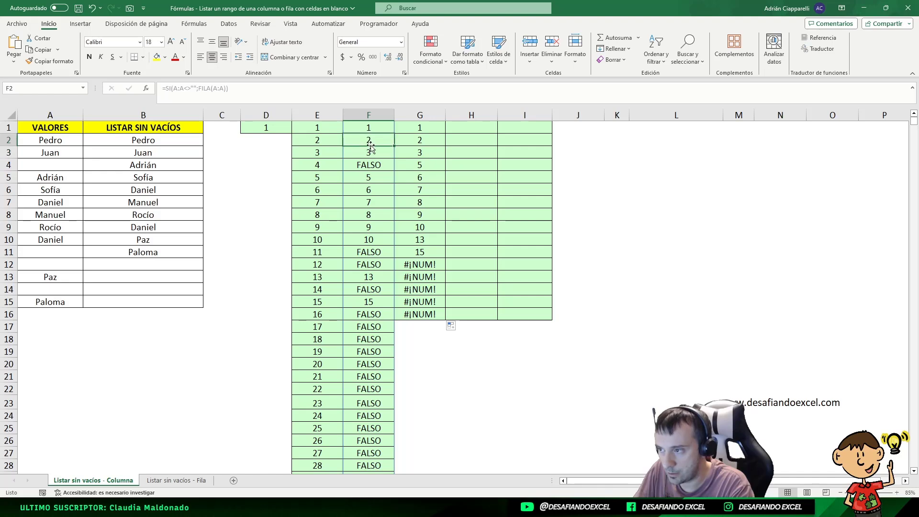
pyautogui.click(372, 127)
pyautogui.click(372, 138)
pyautogui.click(374, 152)
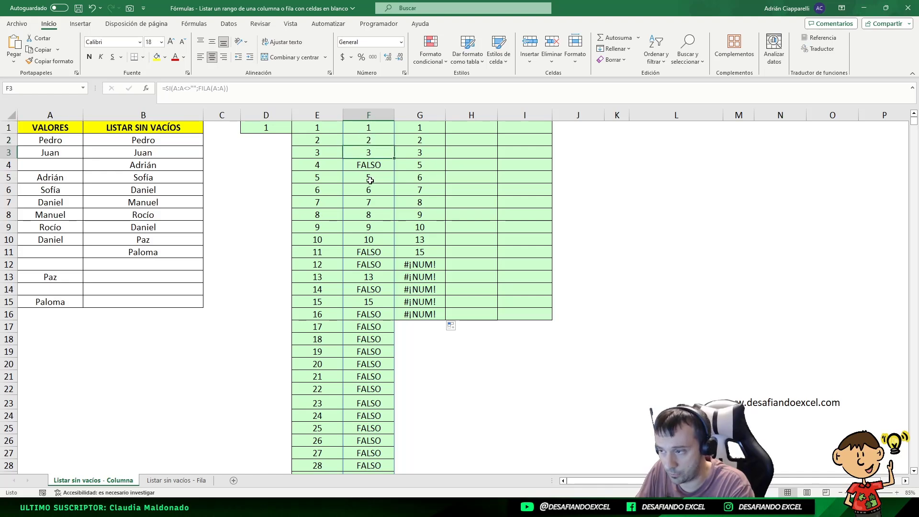
pyautogui.click(371, 179)
pyautogui.click(369, 193)
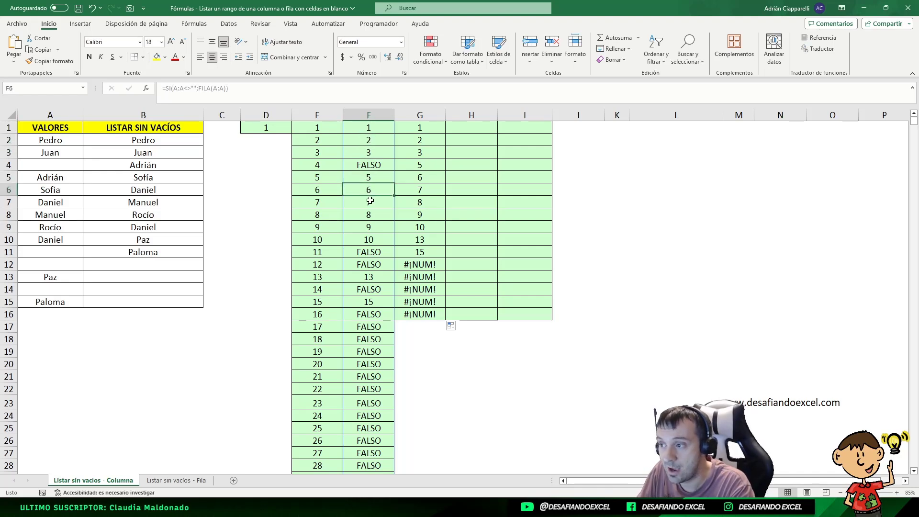
pyautogui.click(370, 201)
pyautogui.click(370, 215)
pyautogui.click(370, 227)
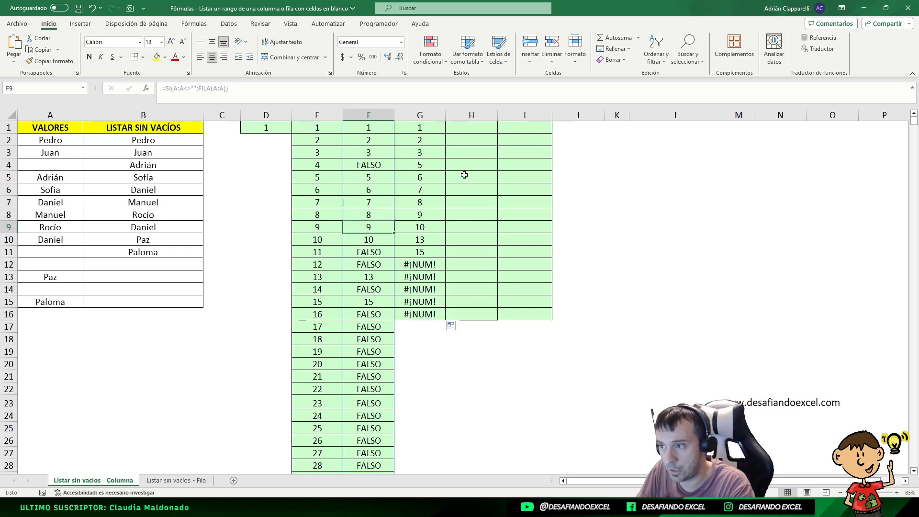
# Go through the K.ESIMO.MENOR results from G1 to G9 one by one.
pyautogui.click(427, 130)
pyautogui.click(428, 142)
pyautogui.click(428, 153)
pyautogui.click(428, 164)
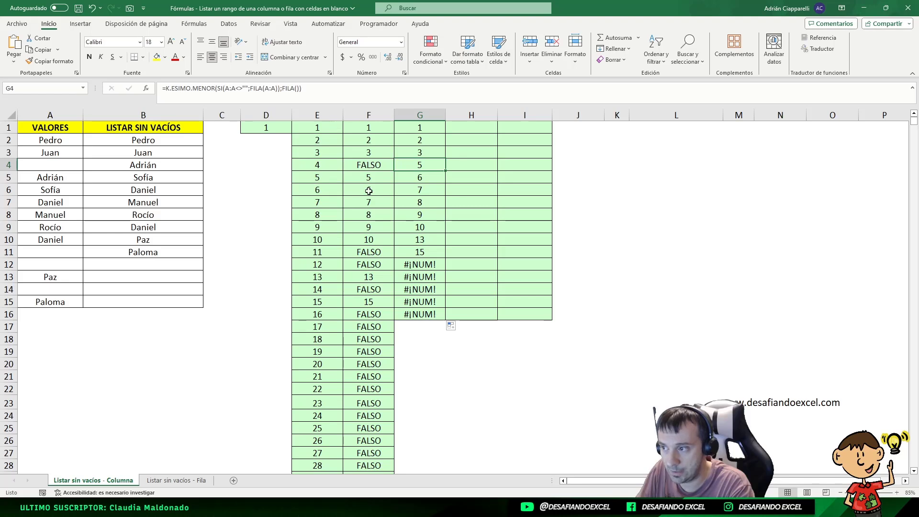
pyautogui.click(433, 177)
pyautogui.click(425, 190)
pyautogui.click(426, 202)
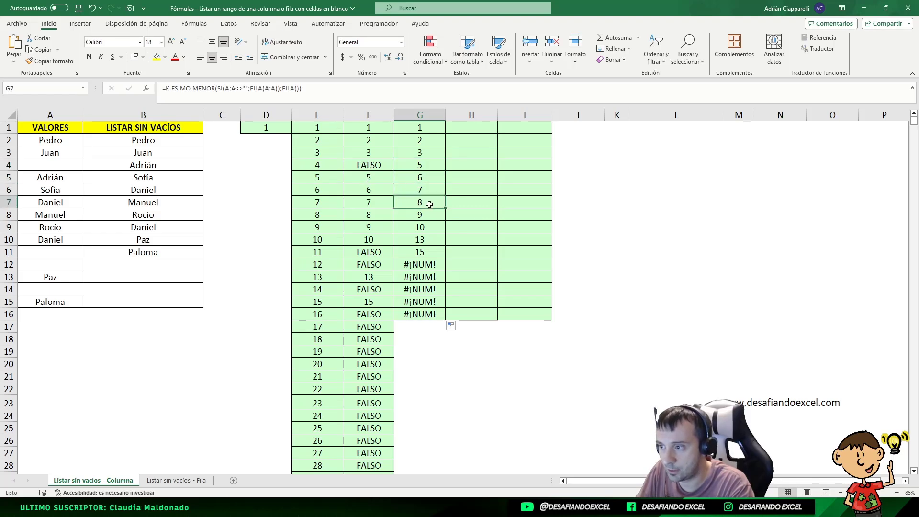
pyautogui.click(426, 214)
pyautogui.click(427, 227)
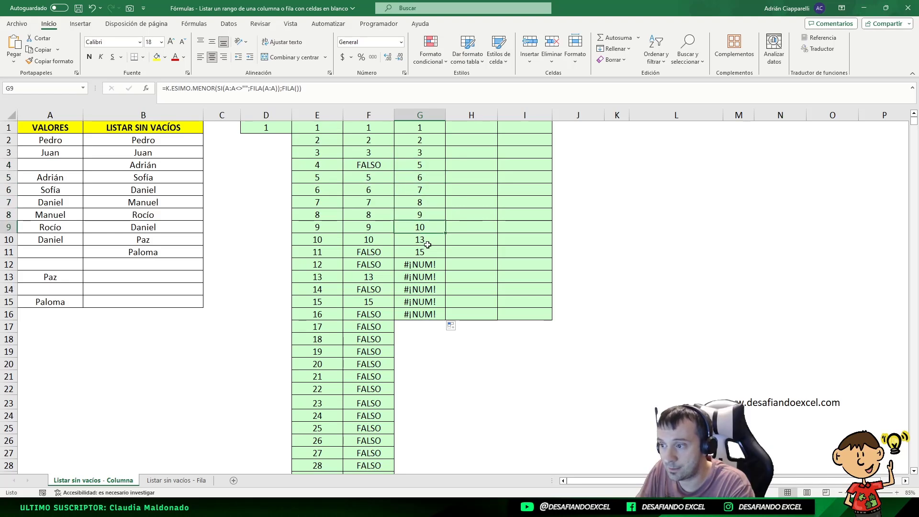
# Compare the results in F10:F15 with the smallest-value results in G10 and G11.
pyautogui.click(373, 240)
pyautogui.click(376, 253)
pyautogui.click(376, 264)
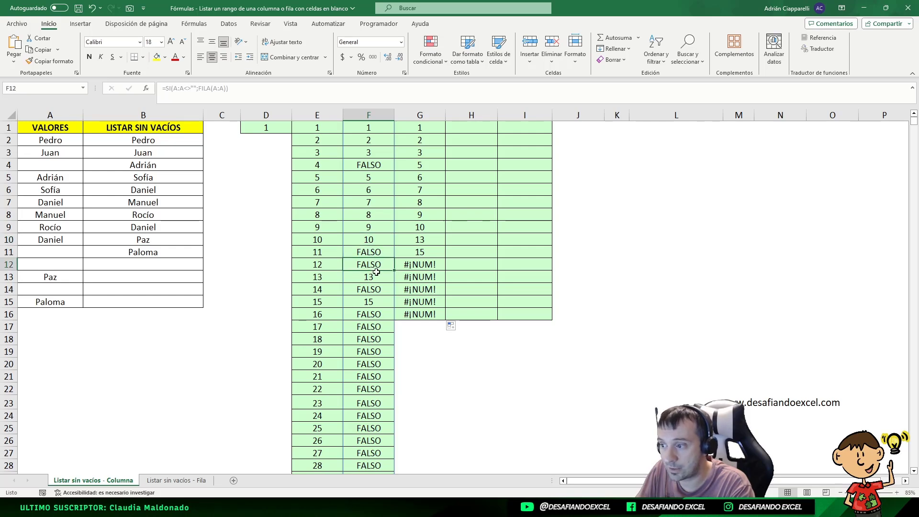
pyautogui.click(376, 274)
pyautogui.click(423, 241)
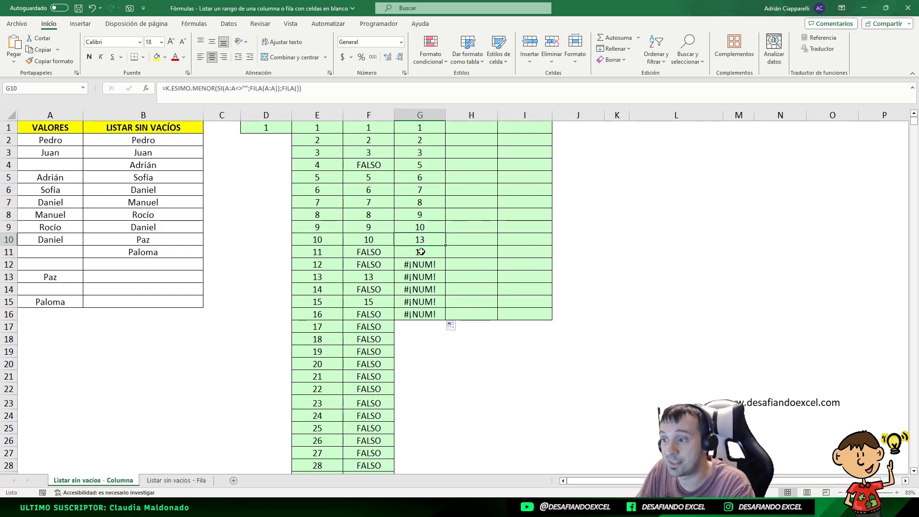
pyautogui.click(420, 252)
pyautogui.click(368, 287)
pyautogui.click(368, 301)
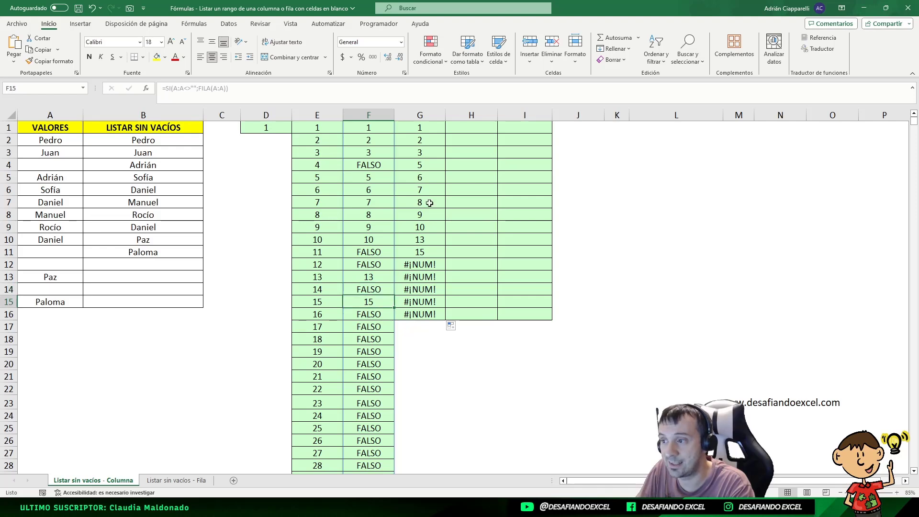
# Review the results in G1:G11, check G1 to G4 individually, and compare G4 with F4.
pyautogui.moveTo(423, 128); pyautogui.dragTo(413, 255)
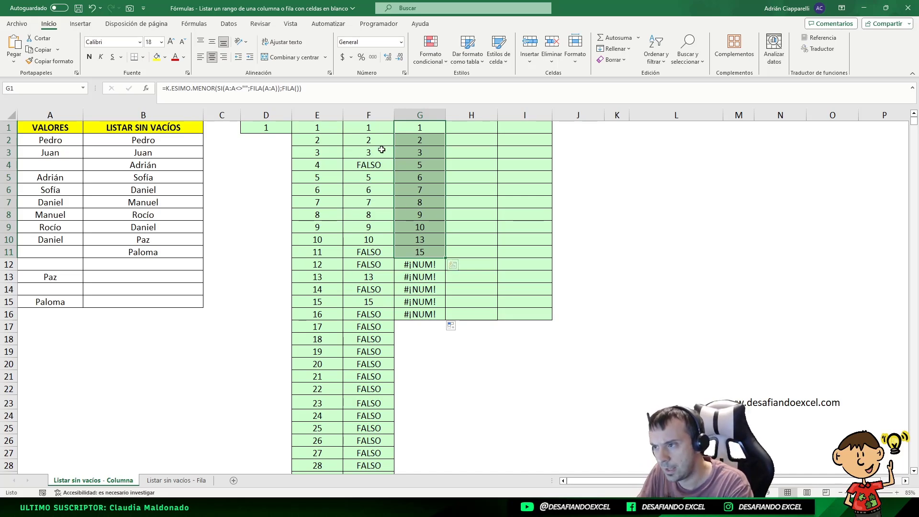
pyautogui.click(420, 127)
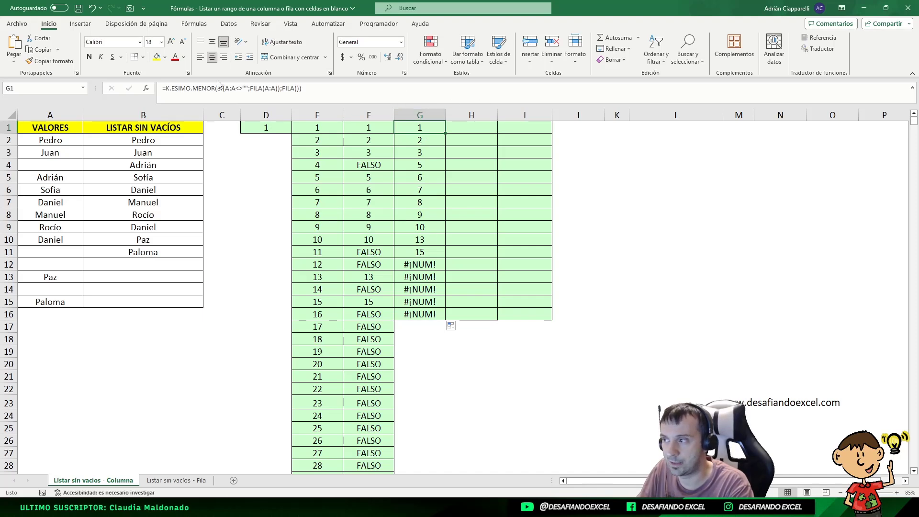
pyautogui.click(425, 142)
pyautogui.click(422, 154)
pyautogui.click(422, 165)
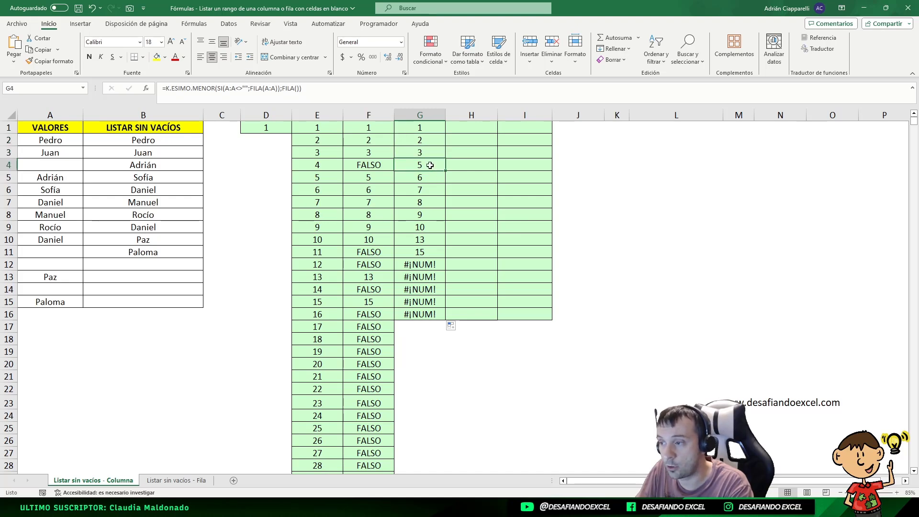
pyautogui.click(354, 166)
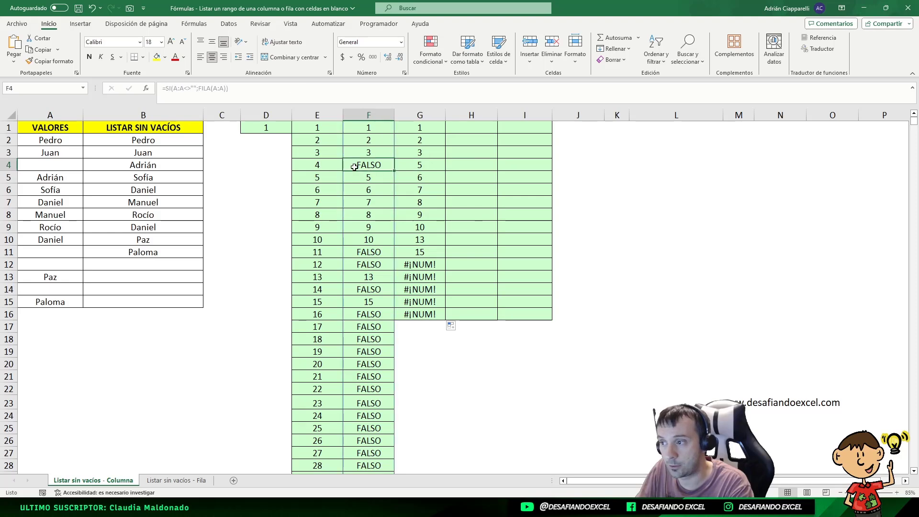
# Review the K.ESIMO.MENOR results in G4 and G9, the error cells G12:G16, and the whole range G1:G12.
pyautogui.click(412, 166)
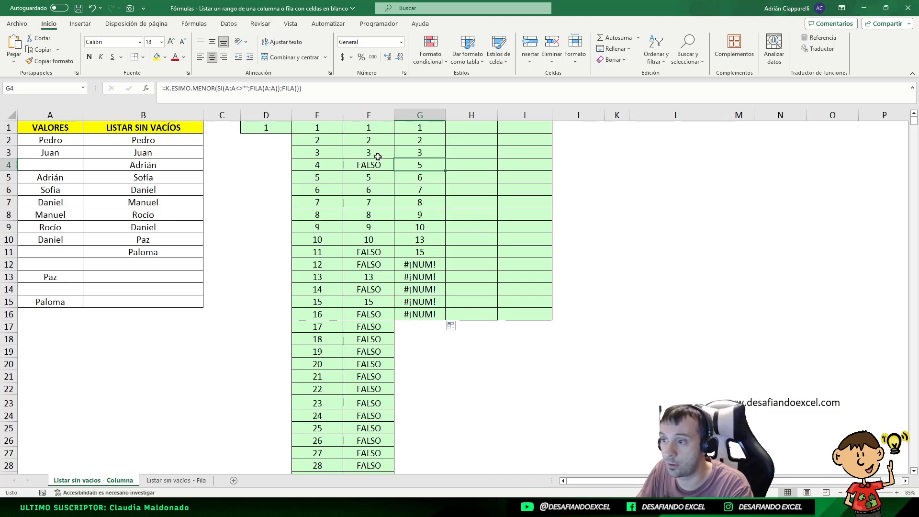
pyautogui.click(420, 227)
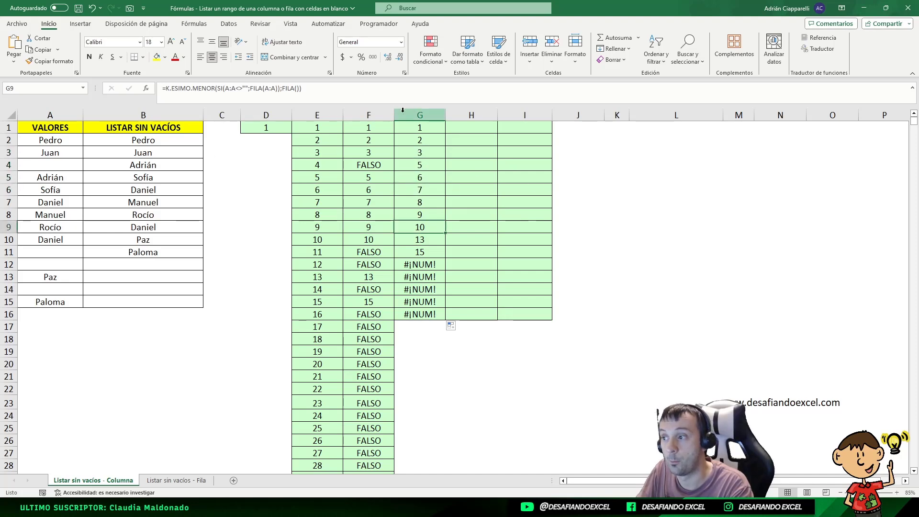
pyautogui.moveTo(415, 264); pyautogui.dragTo(420, 314)
pyautogui.moveTo(419, 128); pyautogui.dragTo(420, 264)
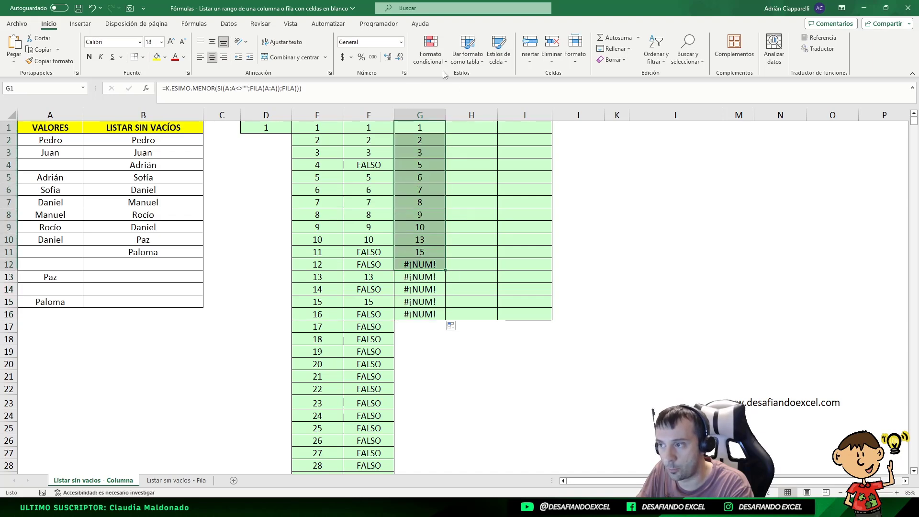
pyautogui.click(472, 135)
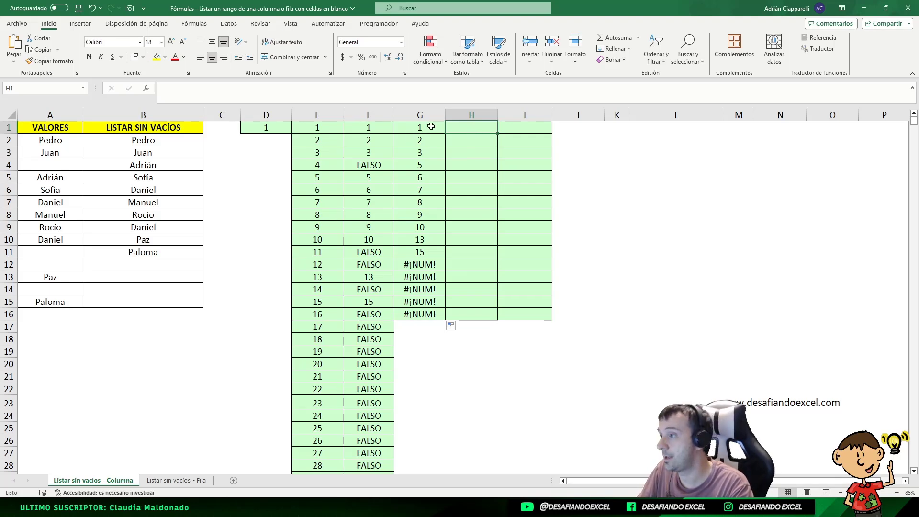
# Go through the row numbers in G1 to G6 one by one and inspect the finished formula in B2.
pyautogui.click(428, 132)
pyautogui.press('Down')
pyautogui.press('Down')
pyautogui.press('Down')
pyautogui.press('Down')
pyautogui.press('Down')
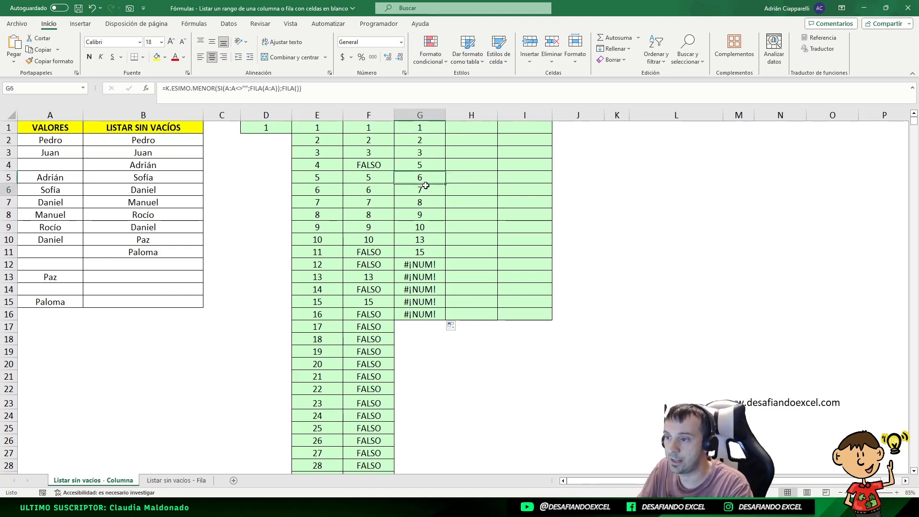
pyautogui.click(171, 141)
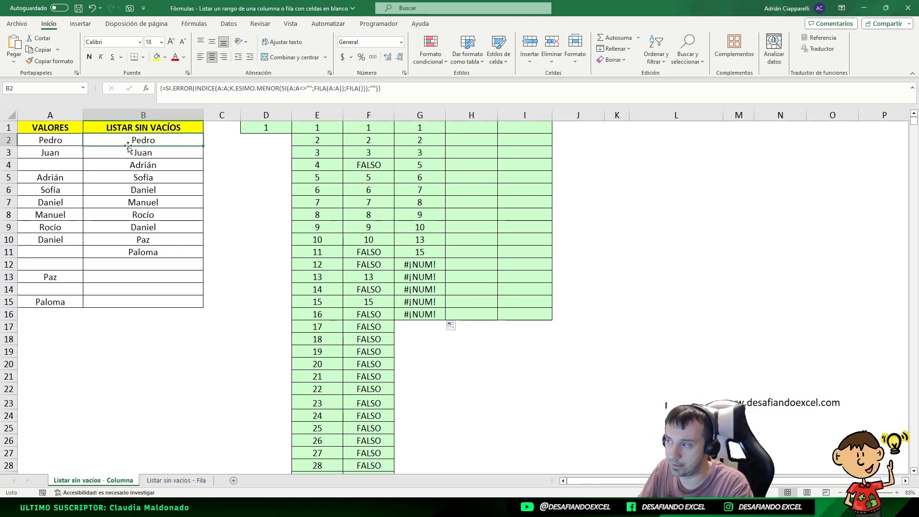
# Copy the K.ESIMO.MENOR formula text from G1 into H1.
pyautogui.click(413, 128)
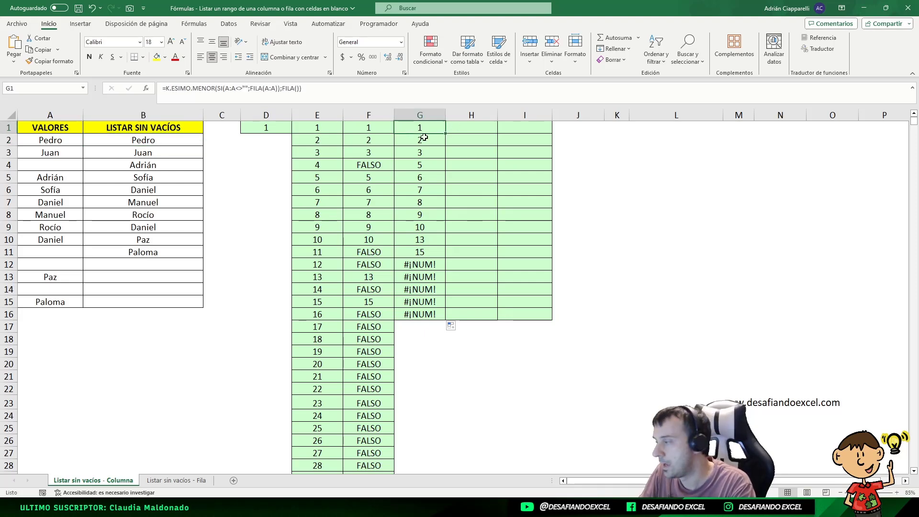
pyautogui.moveTo(323, 98); pyautogui.dragTo(162, 91)
pyautogui.hotkey('ctrl', 'c')
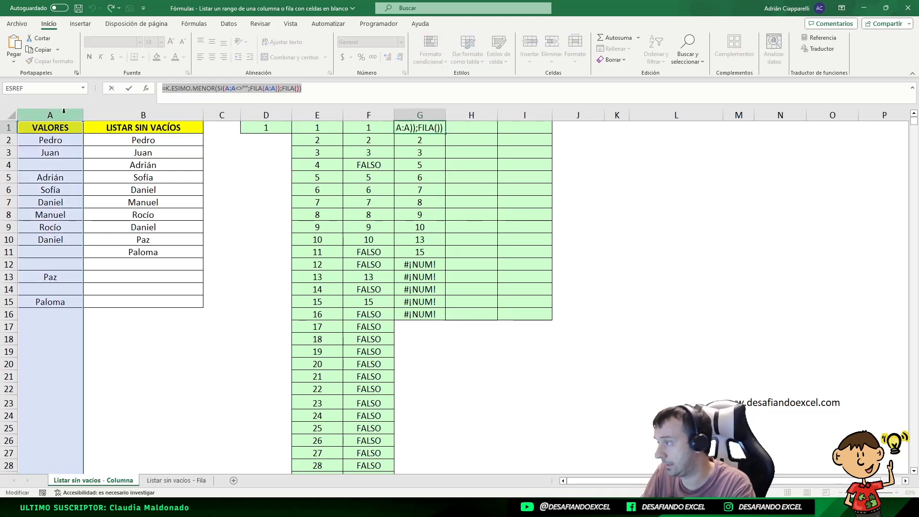
pyautogui.press('Escape')
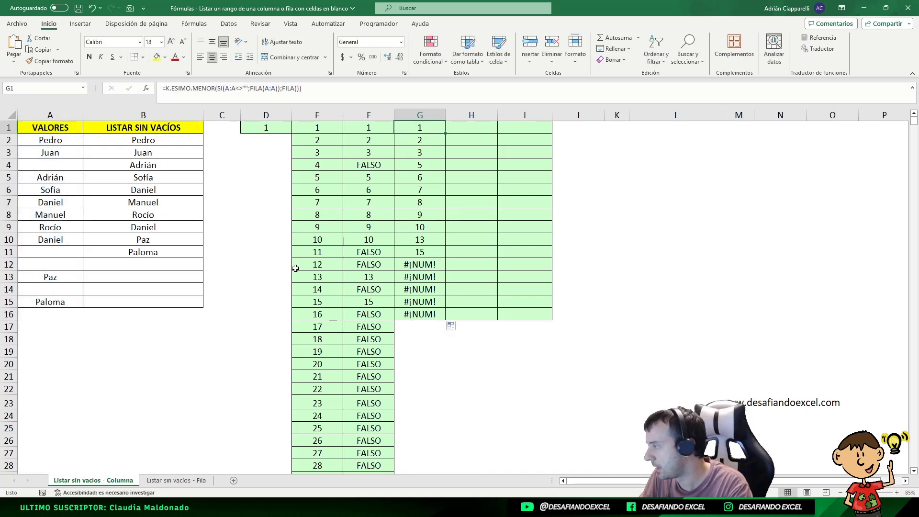
pyautogui.doubleClick(461, 128)
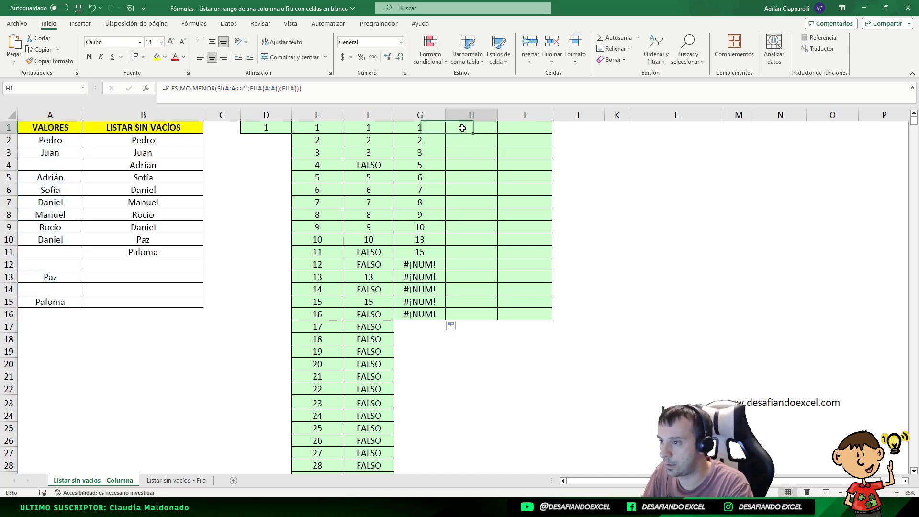
pyautogui.hotkey('ctrl', 'v')
# Wrap H1's formula in INDICE with A:A as the matrix and K.ESIMO.MENOR as the row number, and fill it down to H16.
pyautogui.click(350, 128)
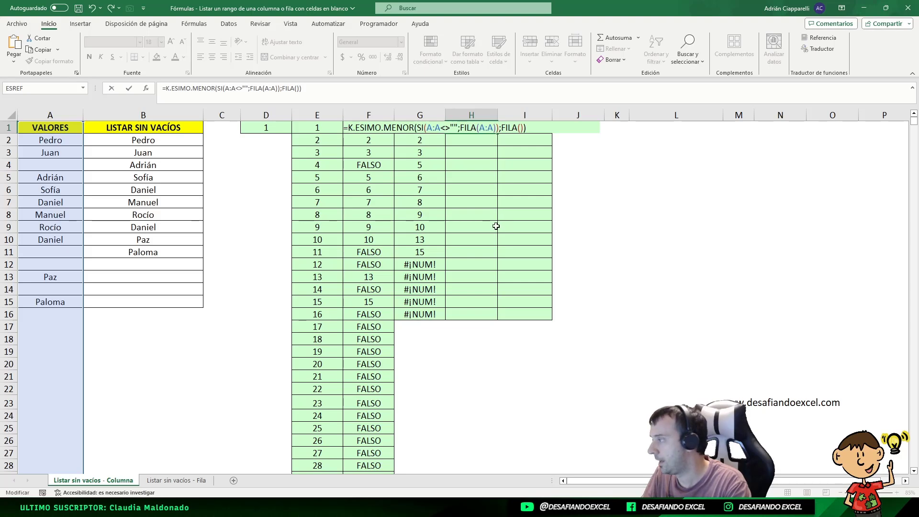
pyautogui.write('INDICE')
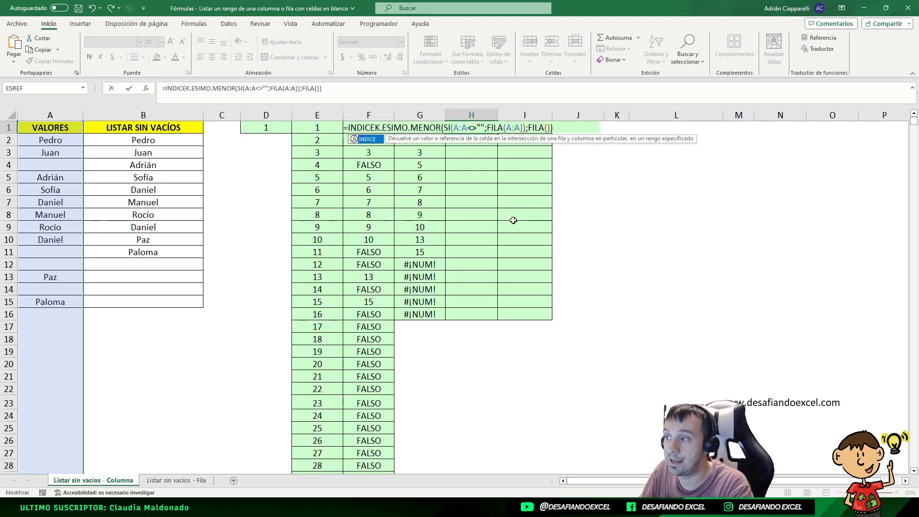
pyautogui.write('(')
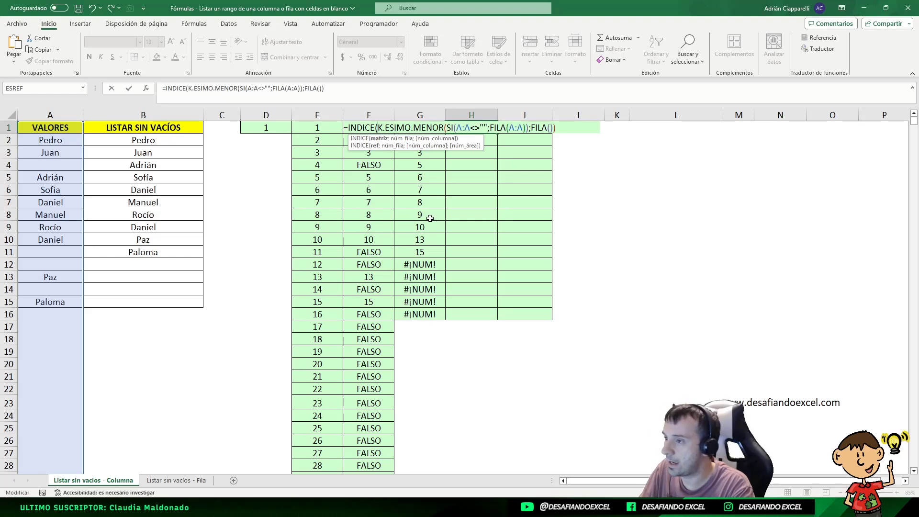
pyautogui.click(51, 115)
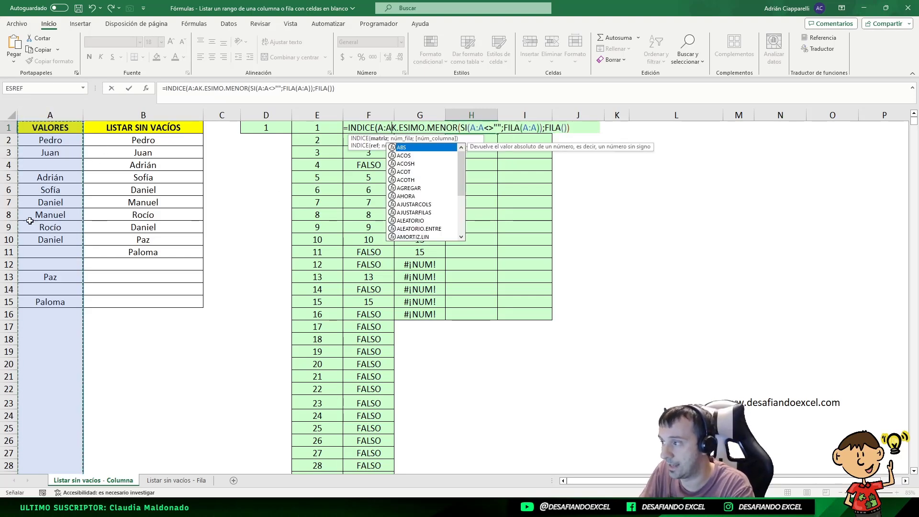
pyautogui.write(';')
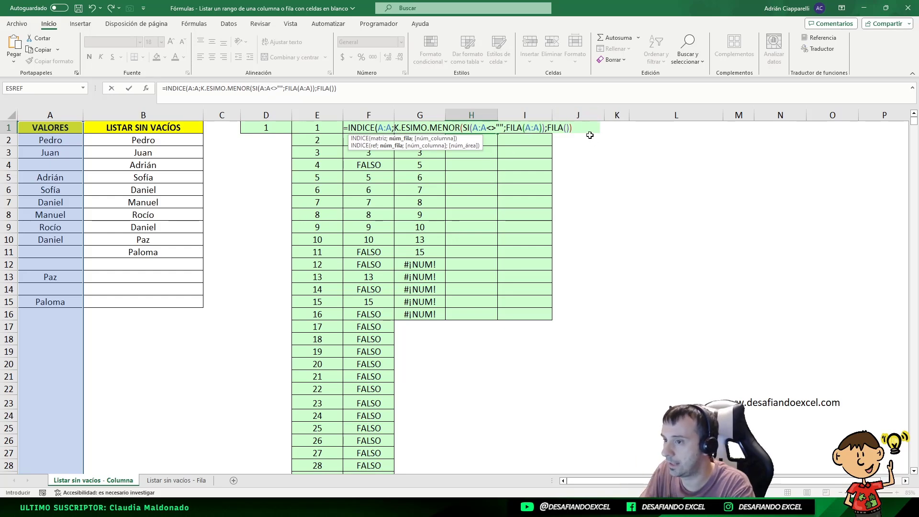
pyautogui.press('Return')
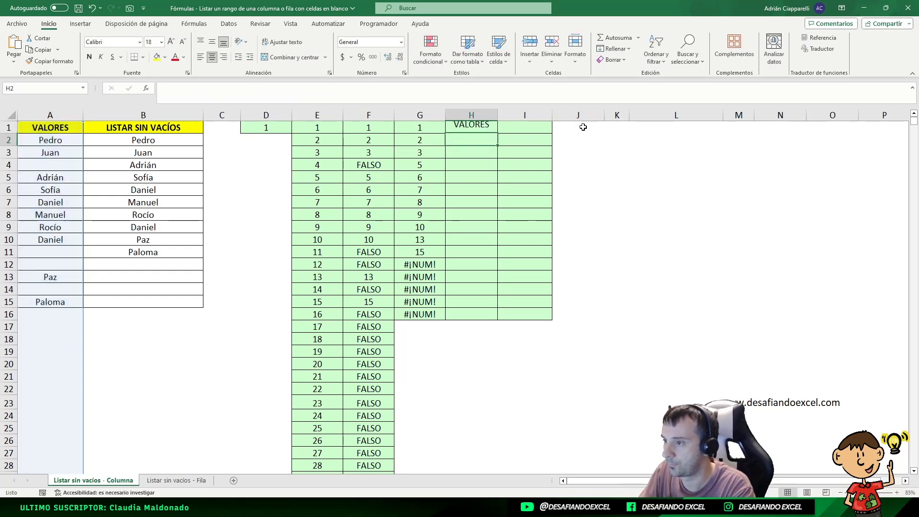
pyautogui.click(472, 130)
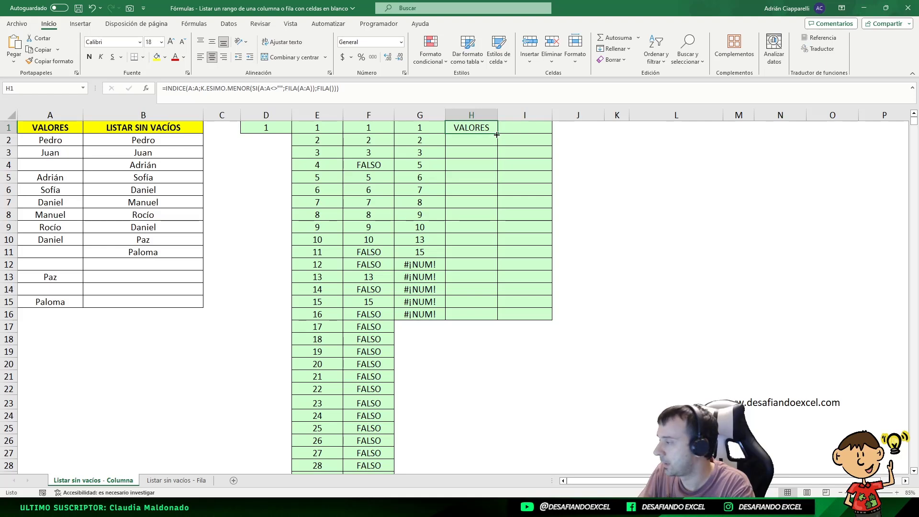
pyautogui.moveTo(497, 135)
pyautogui.mouseDown()
pyautogui.moveTo(493, 329)
pyautogui.moveTo(498, 311)
pyautogui.moveTo(525, 305)
pyautogui.mouseUp()
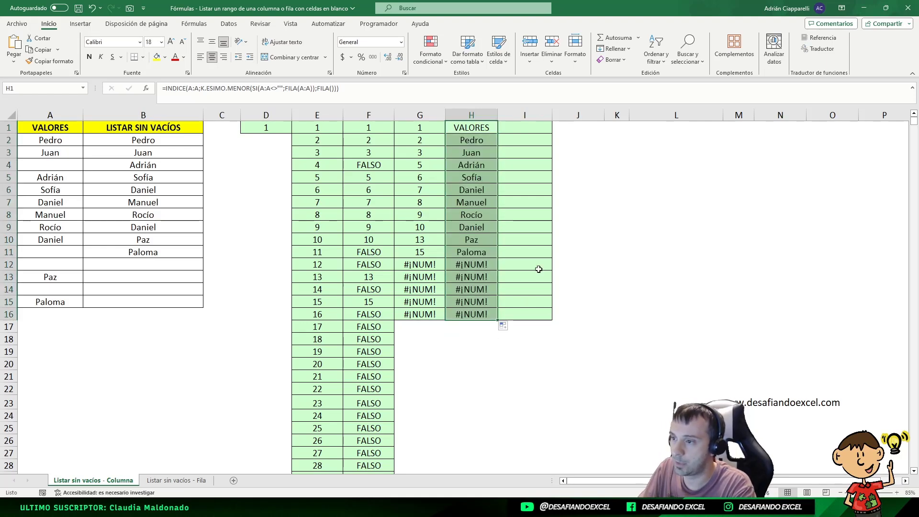
# Go through the INDICE results from H2 to H11 one by one.
pyautogui.press('Down')
pyautogui.press('Down')
pyautogui.press('Down')
pyautogui.press('Down')
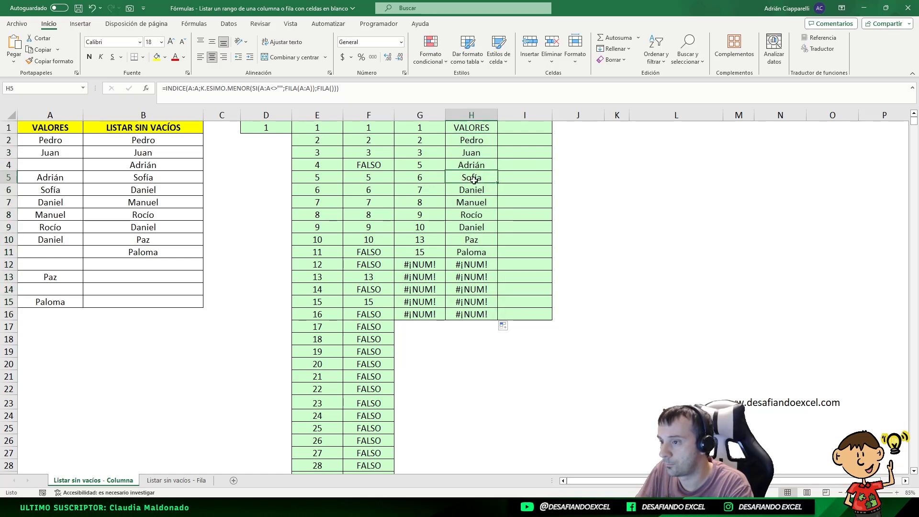
pyautogui.press('Down')
pyautogui.press('Down')
pyautogui.press('Down')
pyautogui.press('Down')
pyautogui.press('Down')
pyautogui.press('Down')
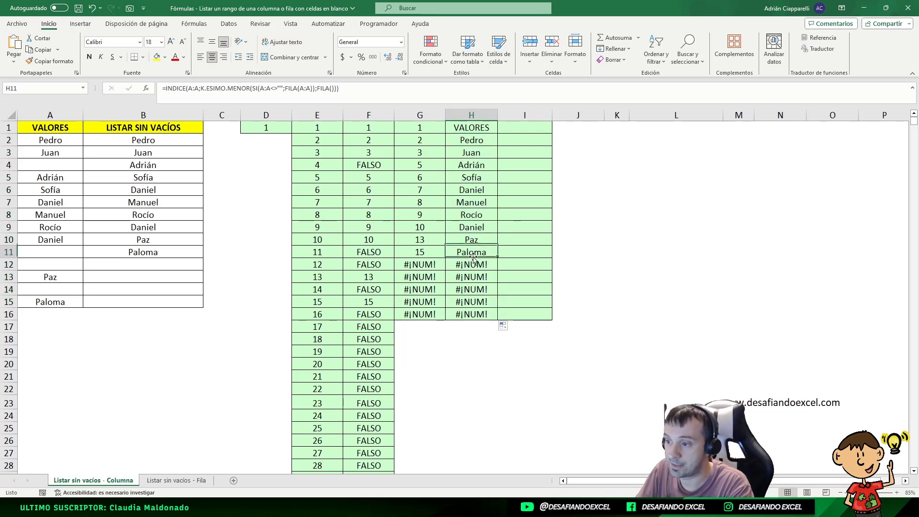
# Compare F16 and the empty cell A16 with the errors in H12 and H13.
pyautogui.click(366, 314)
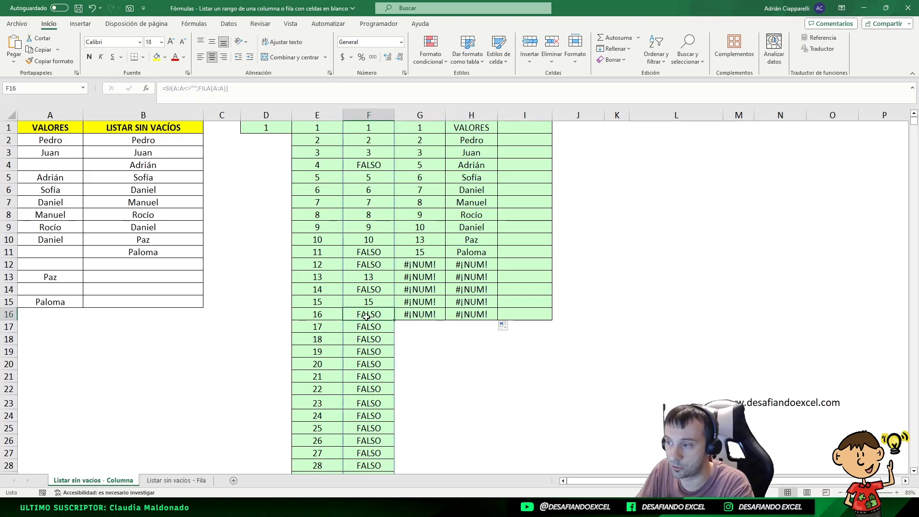
pyautogui.click(48, 317)
pyautogui.click(484, 264)
pyautogui.click(471, 282)
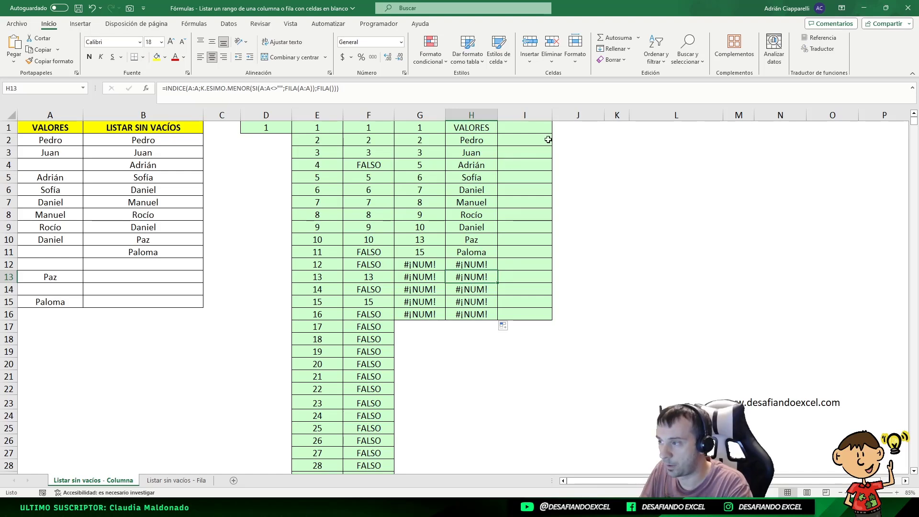
# Copy the full INDICE formula text from H1, leaving the cell unchanged.
pyautogui.click(517, 125)
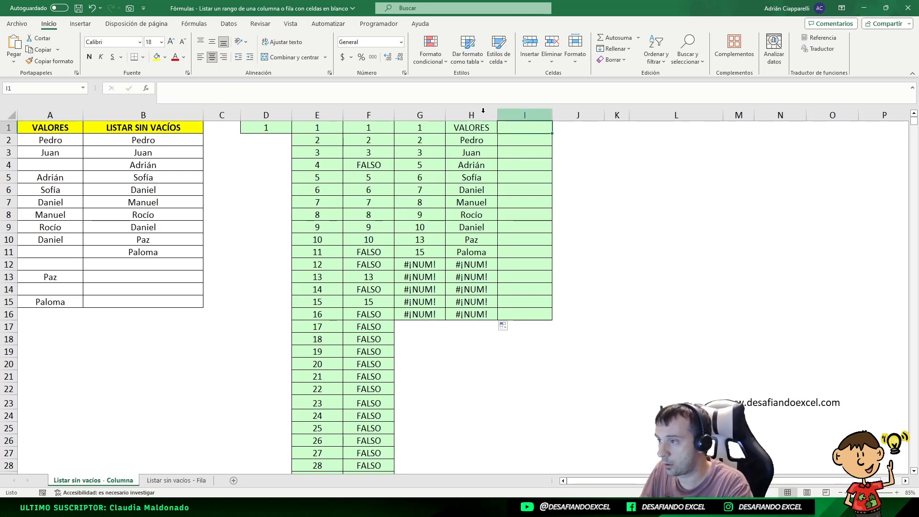
pyautogui.click(468, 129)
pyautogui.moveTo(340, 89); pyautogui.dragTo(88, 126)
pyautogui.hotkey('ctrl', 'c')
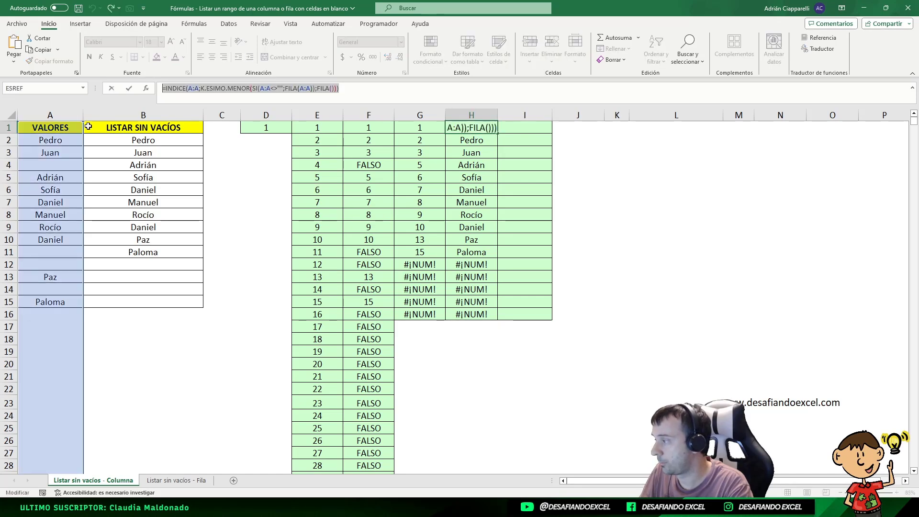
pyautogui.press('Escape')
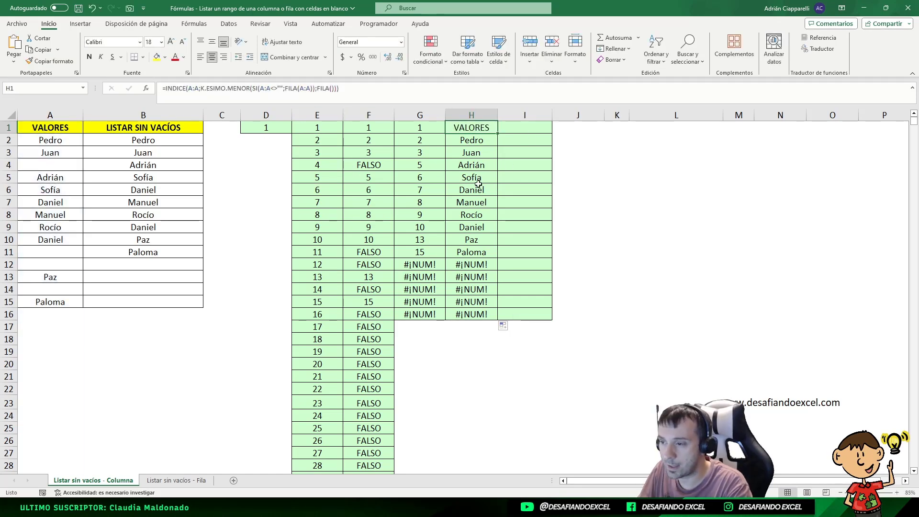
# Re-enter H1's INDICE formula as an array formula and fill it down to H16.
pyautogui.click(163, 89)
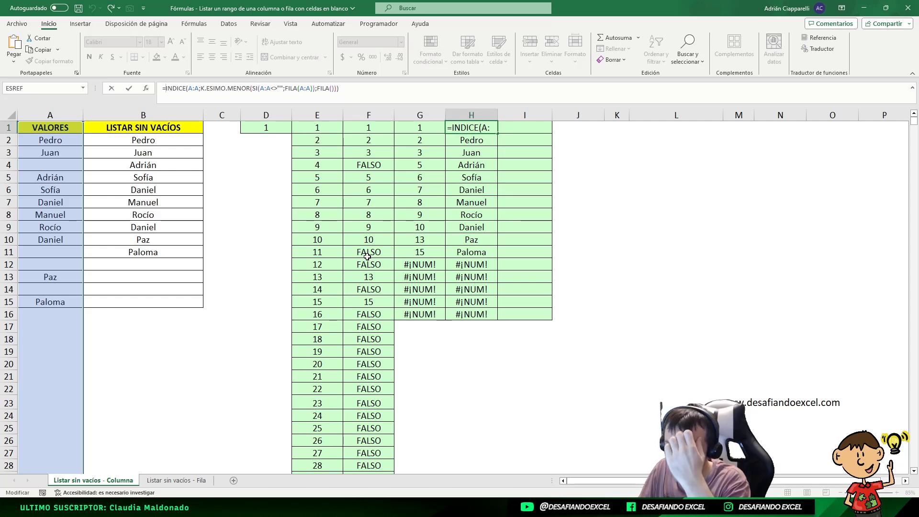
pyautogui.hotkey('ctrl', 'shift', 'Return')
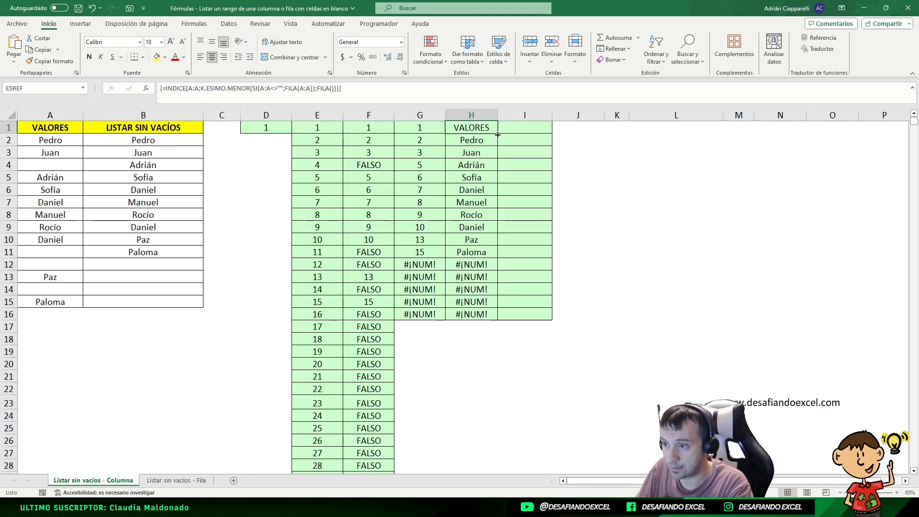
pyautogui.moveTo(498, 135); pyautogui.dragTo(501, 322)
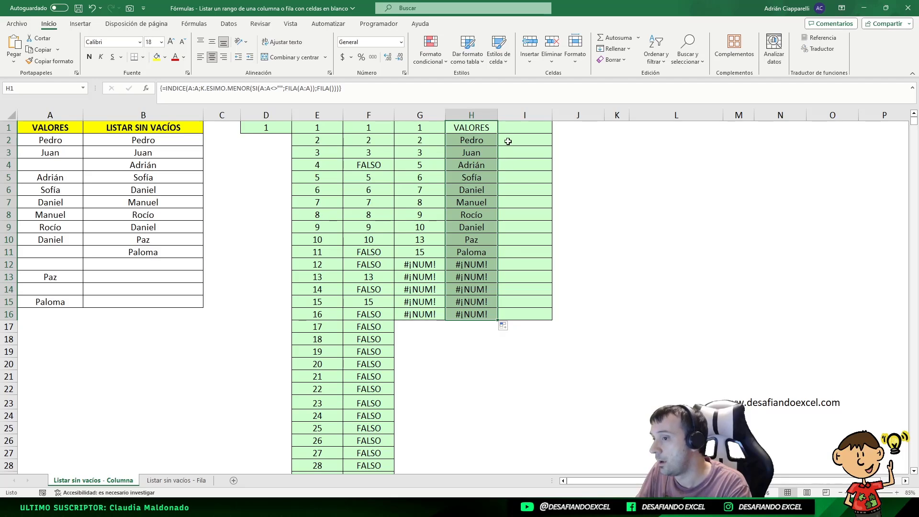
# Place the INDICE formula text from H1 in I1.
pyautogui.click(439, 94)
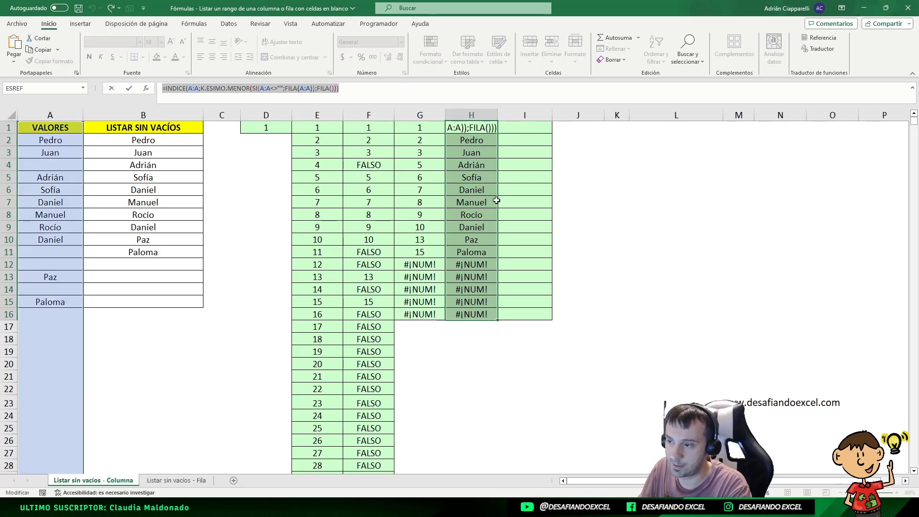
pyautogui.press('Escape')
pyautogui.doubleClick(529, 127)
pyautogui.hotkey('ctrl', 'v')
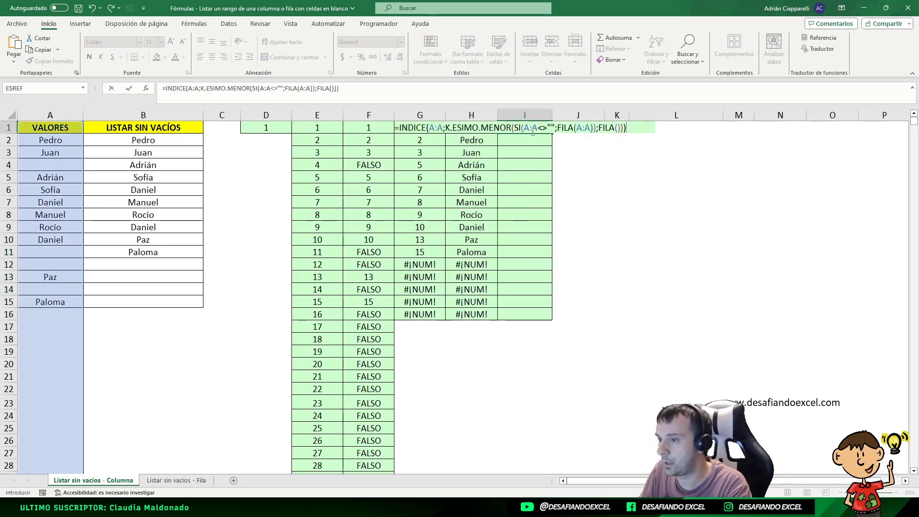
# Wrap I1's INDICE formula in SI.ERROR with "" as the error value and enter it as an array formula.
pyautogui.click(400, 128)
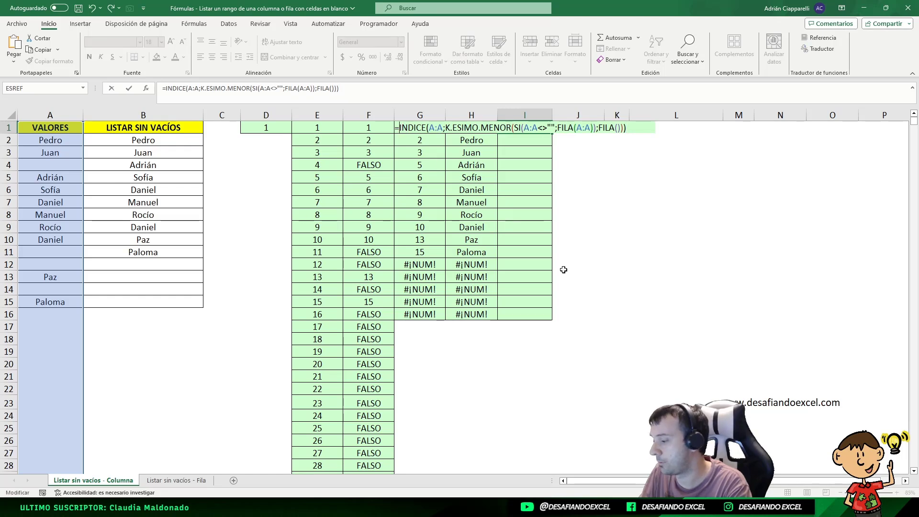
pyautogui.write('SI.E')
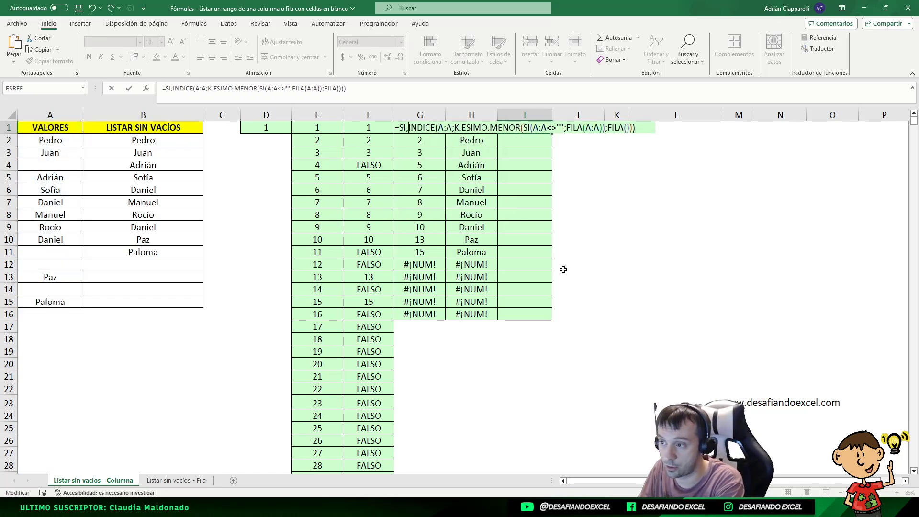
pyautogui.press('Tab')
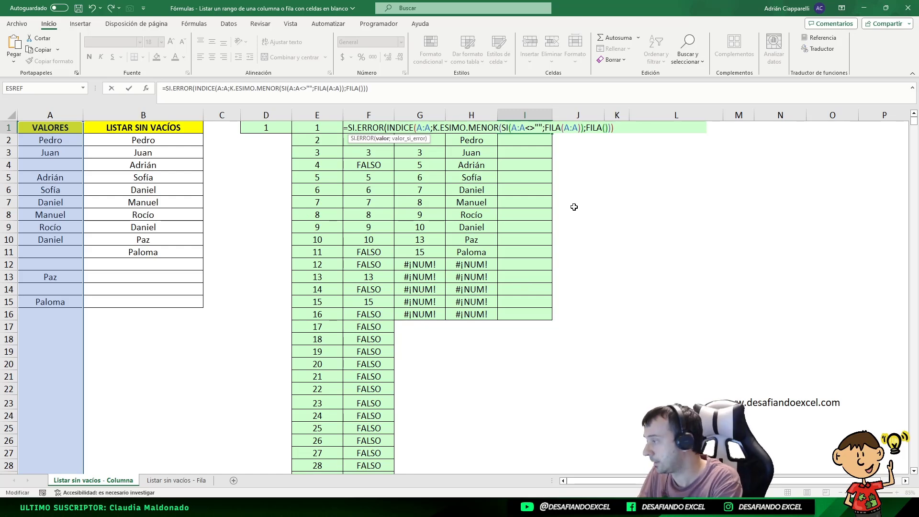
pyautogui.write(';""')
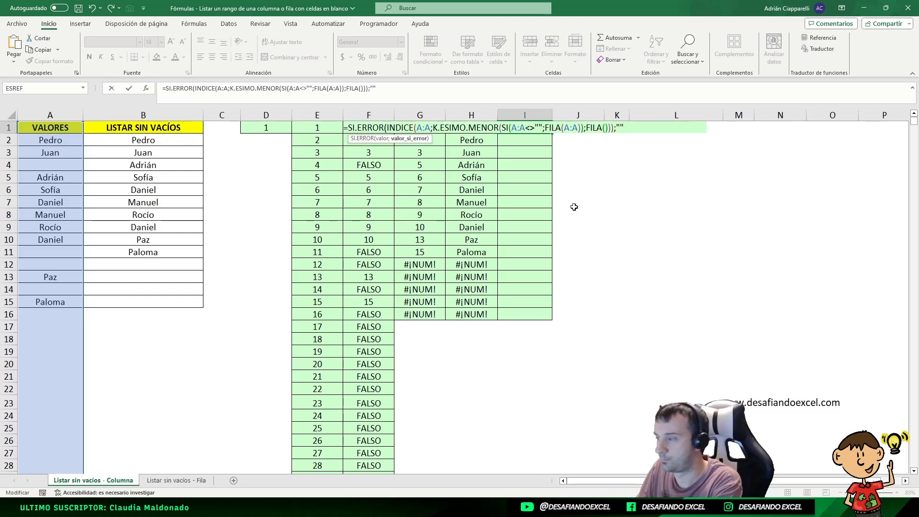
pyautogui.write(')')
pyautogui.hotkey('ctrl', 'shift', 'Return')
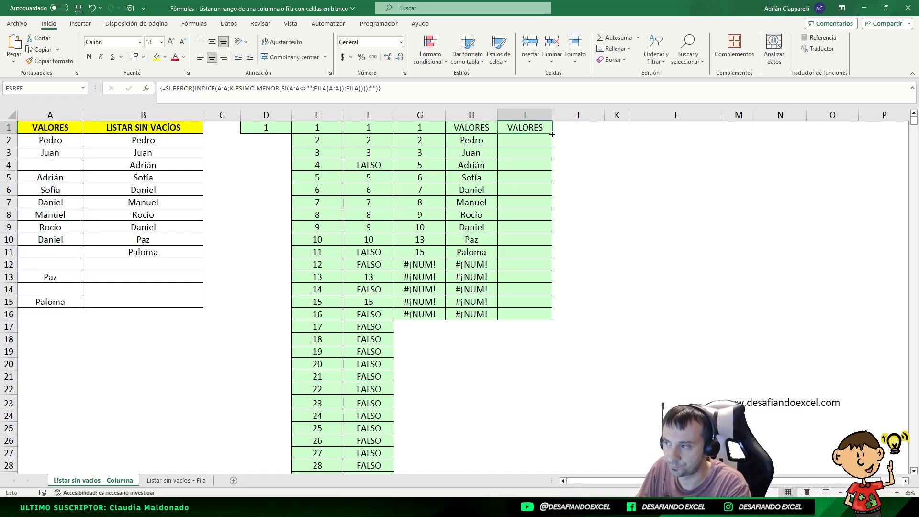
# Fill I1's SI.ERROR array formula down to I16.
pyautogui.moveTo(552, 135); pyautogui.dragTo(552, 317)
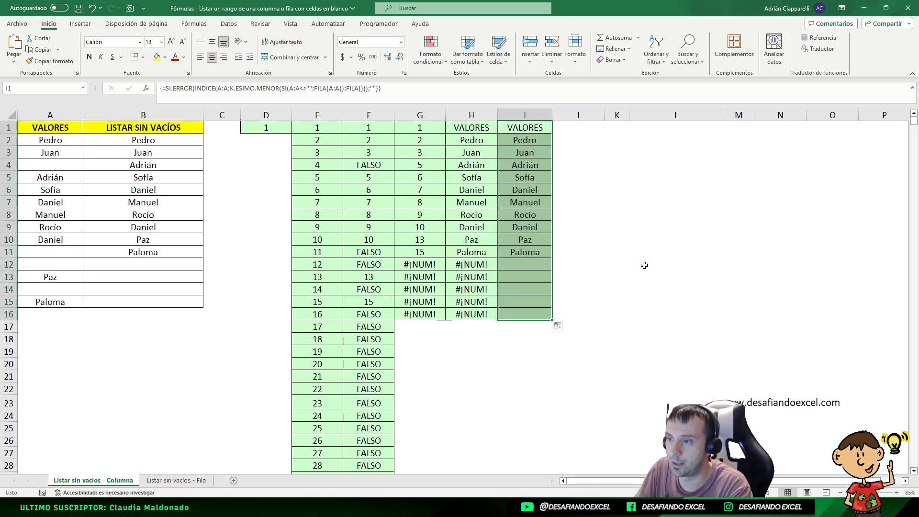
pyautogui.click(646, 244)
# Compare the formulas in B2 and column I, examining how FILA() supplies the position argument of K.ESIMO.MENOR according to the row.
pyautogui.click(153, 142)
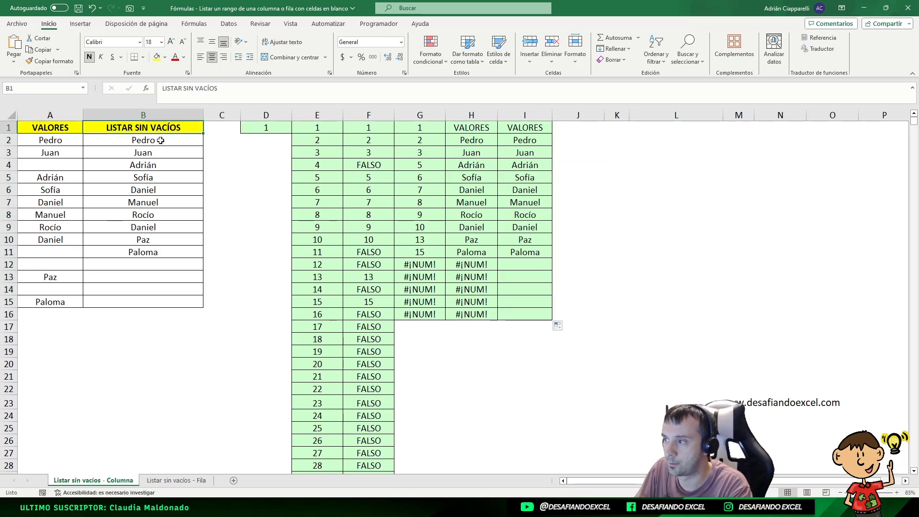
pyautogui.click(529, 139)
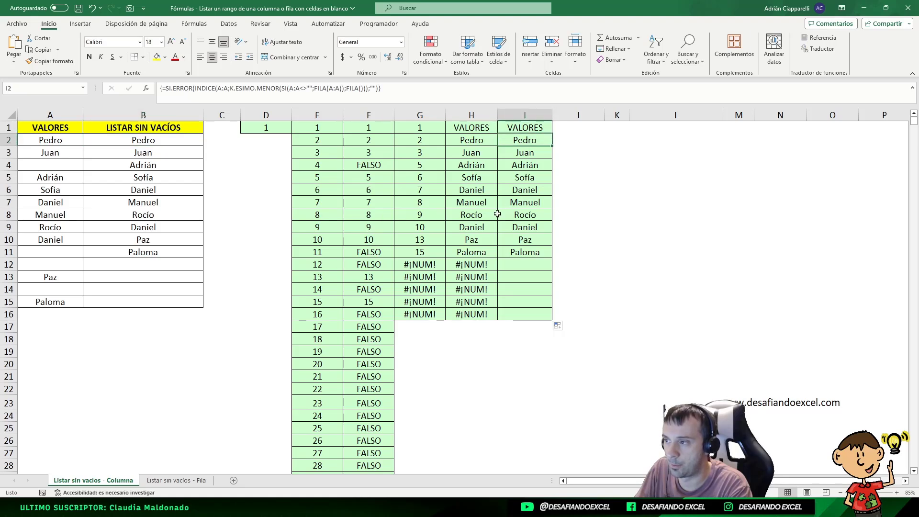
pyautogui.click(512, 130)
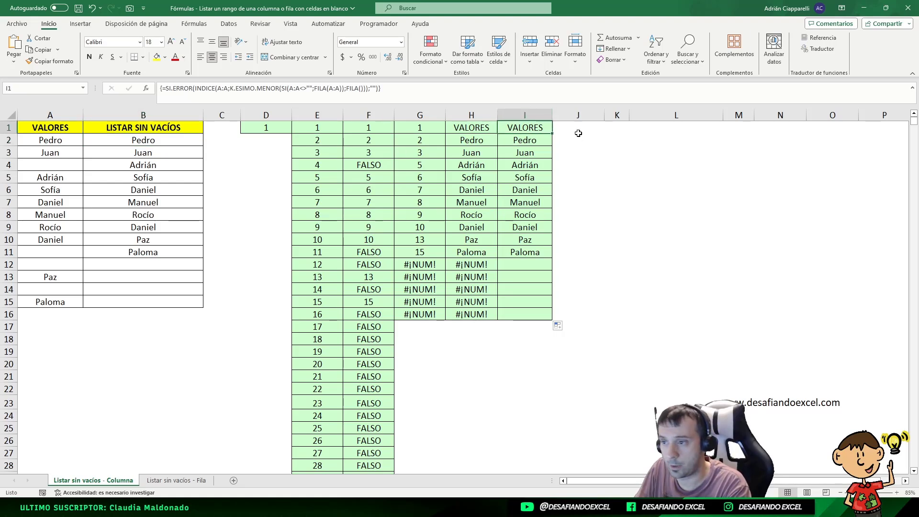
pyautogui.click(529, 141)
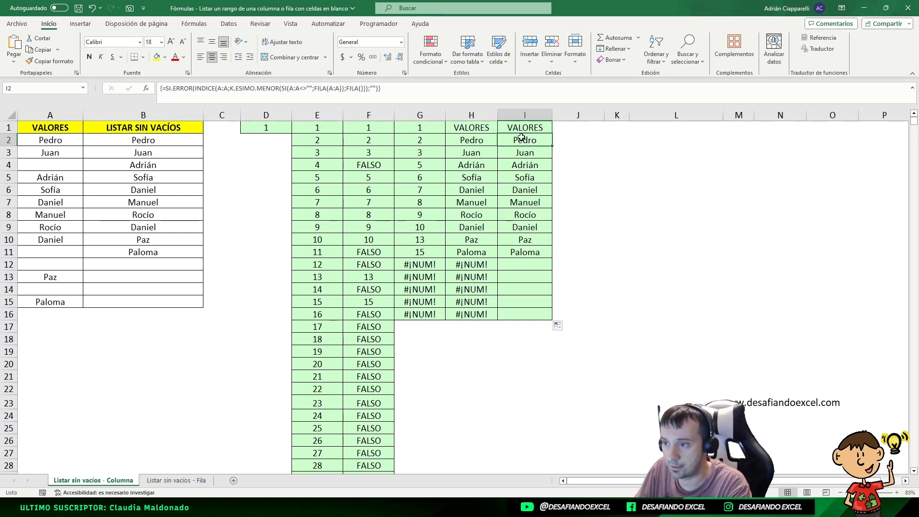
pyautogui.click(176, 140)
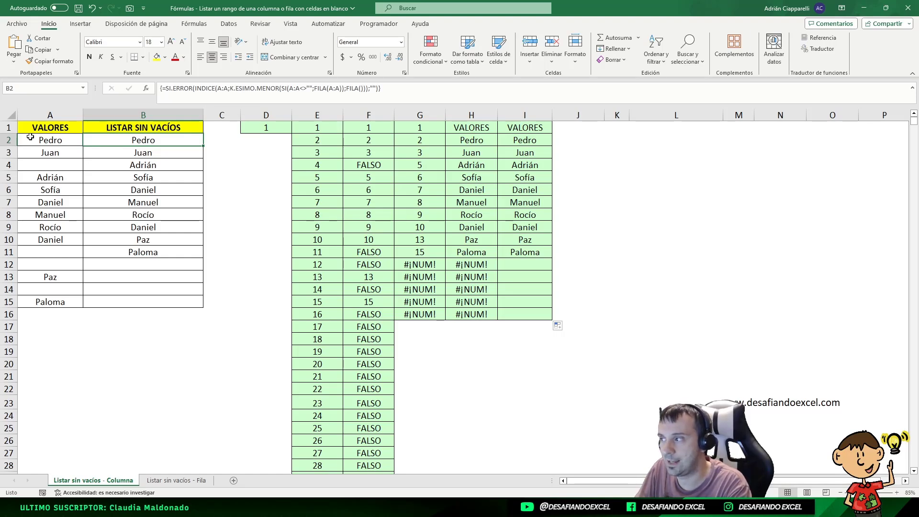
pyautogui.click(348, 88)
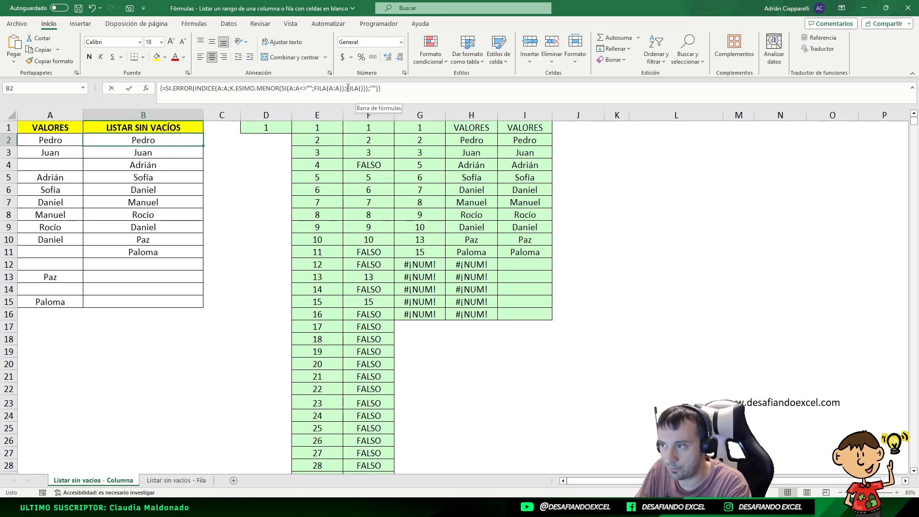
pyautogui.moveTo(348, 88); pyautogui.dragTo(364, 89)
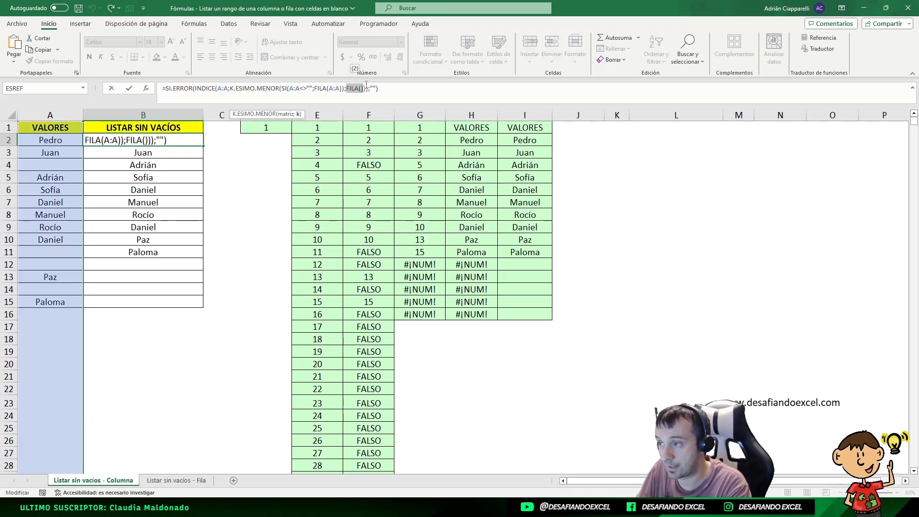
pyautogui.press('Escape')
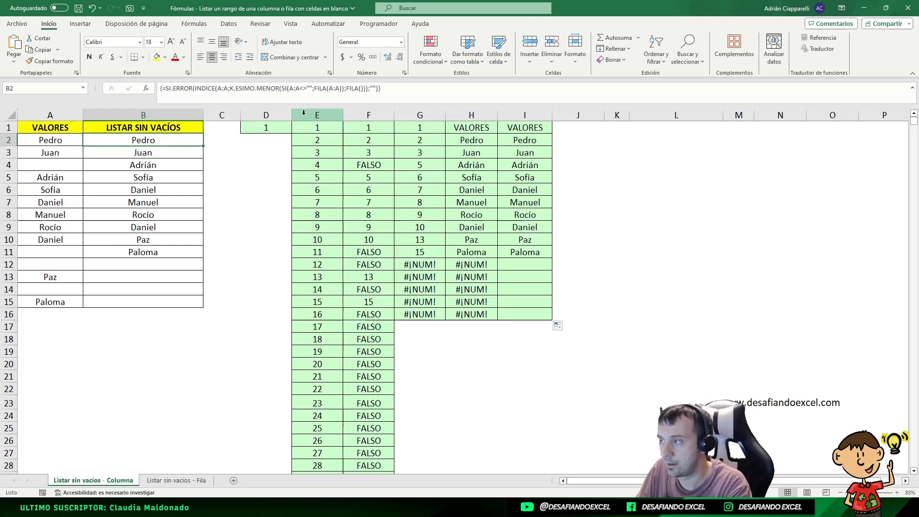
pyautogui.click(7, 140)
pyautogui.click(7, 153)
pyautogui.click(7, 165)
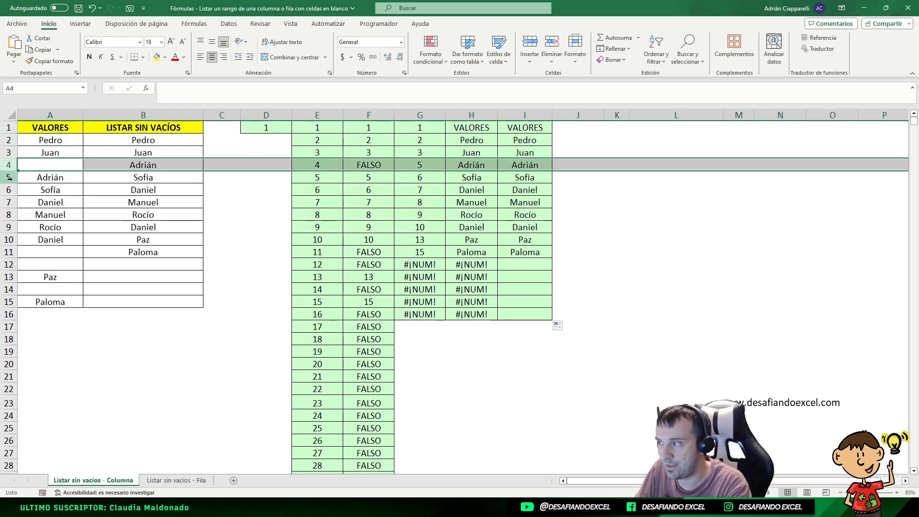
pyautogui.click(8, 177)
pyautogui.click(187, 128)
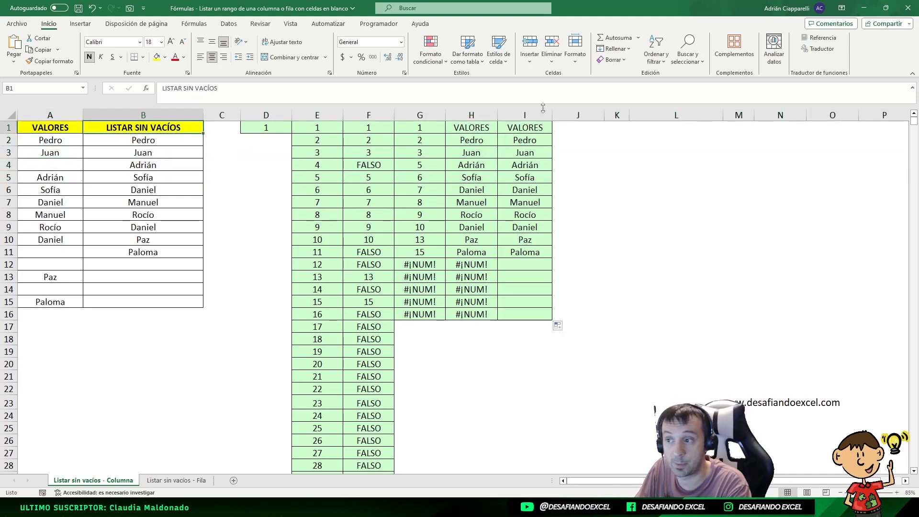
pyautogui.click(527, 216)
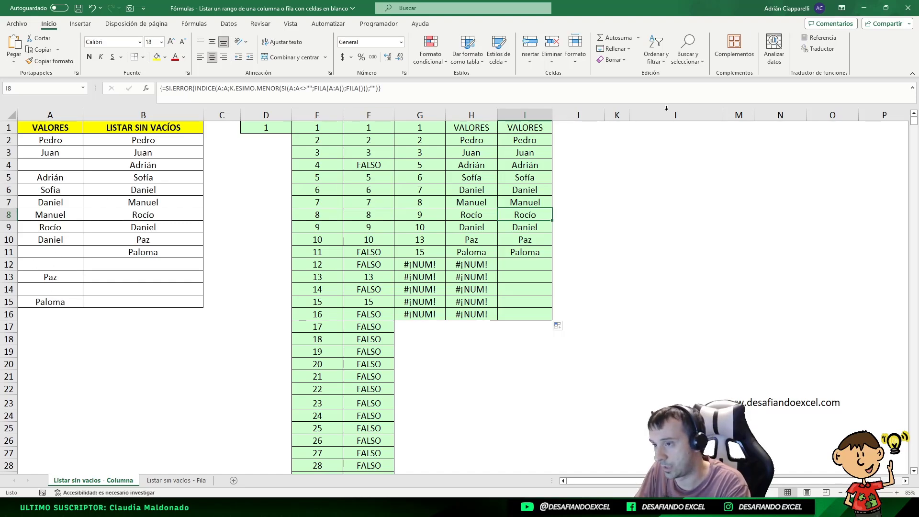
pyautogui.moveTo(540, 125); pyautogui.dragTo(471, 127)
pyautogui.press('Delete')
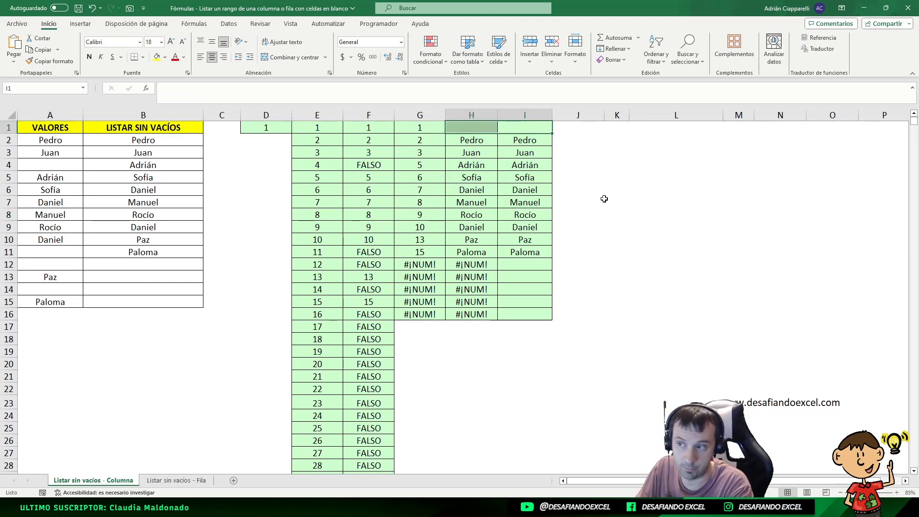
pyautogui.hotkey('ctrl', 'z')
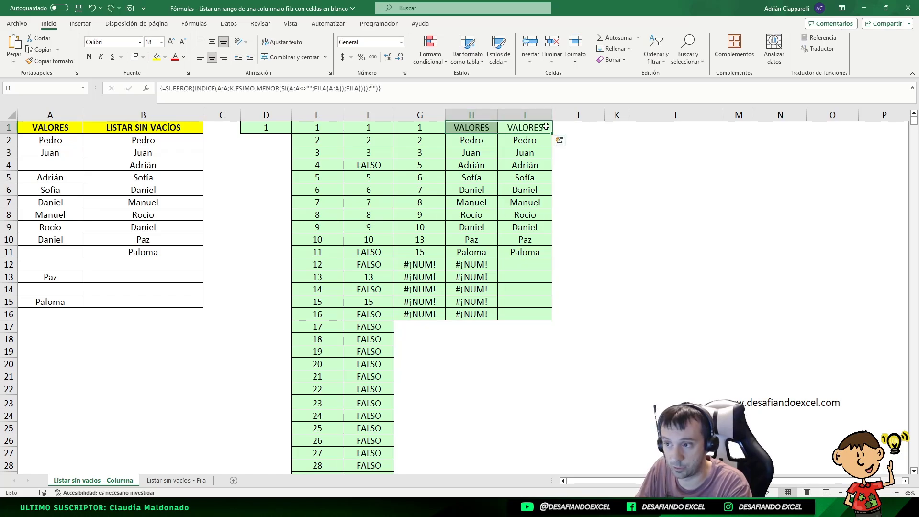
# Copy the full SI.ERROR formula text from I2, leaving the cell as an array formula.
pyautogui.click(546, 129)
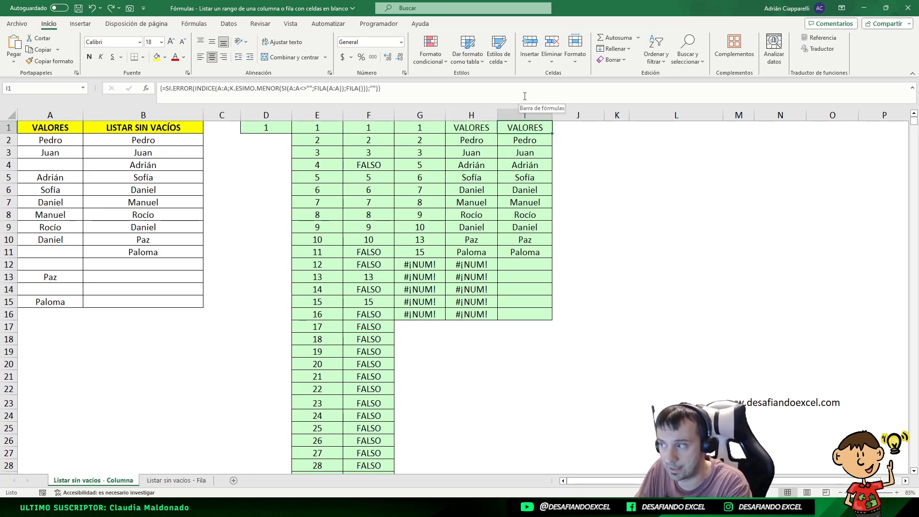
pyautogui.click(525, 140)
pyautogui.press('F2')
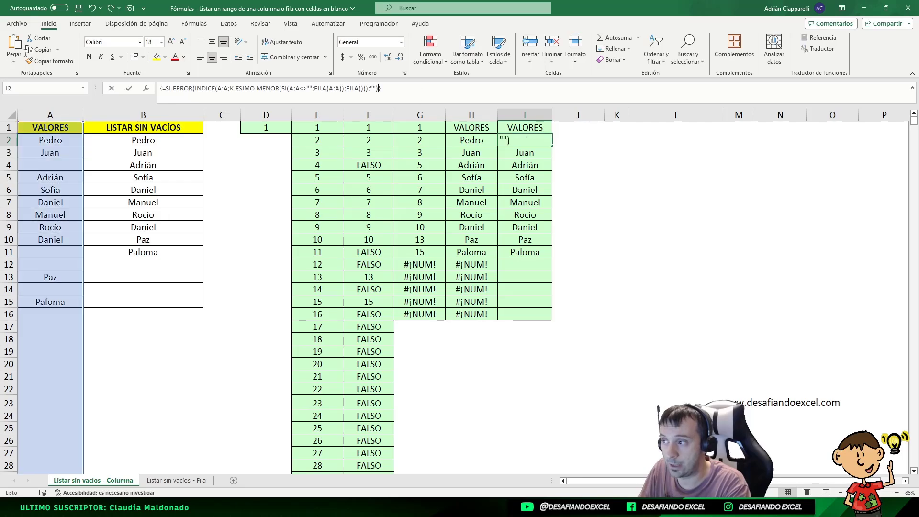
pyautogui.hotkey('shift', 'Home')
pyautogui.hotkey('ctrl', 'shift', 'Return')
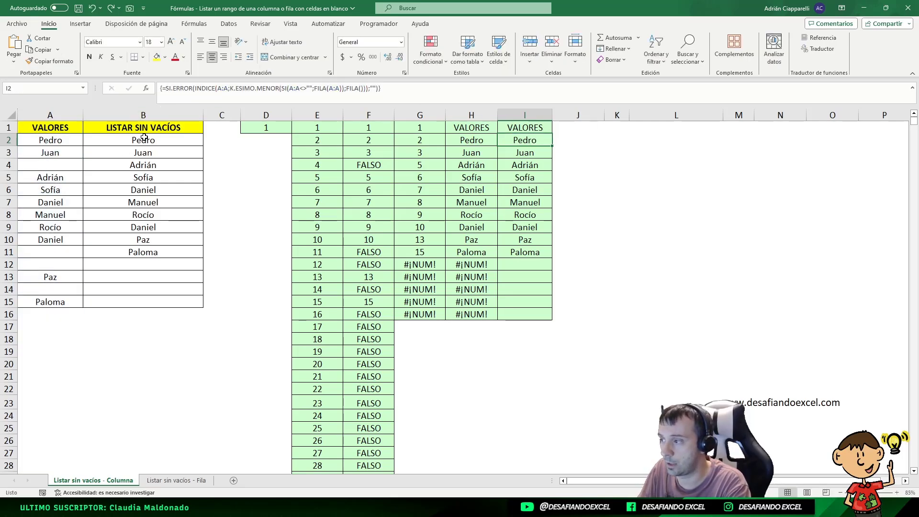
# Enter the SI.ERROR formula from I2 in B2 as an ordinary formula and fill it down to B15.
pyautogui.click(144, 138)
pyautogui.press('F2')
pyautogui.hotkey('shift', 'Home')
pyautogui.hotkey('ctrl', 'shift', 'Home')
pyautogui.press('Return')
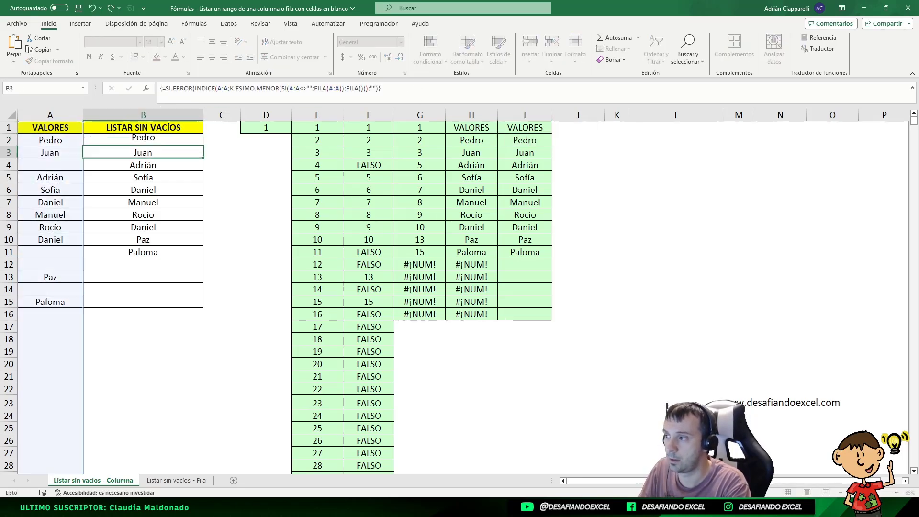
pyautogui.click(192, 138)
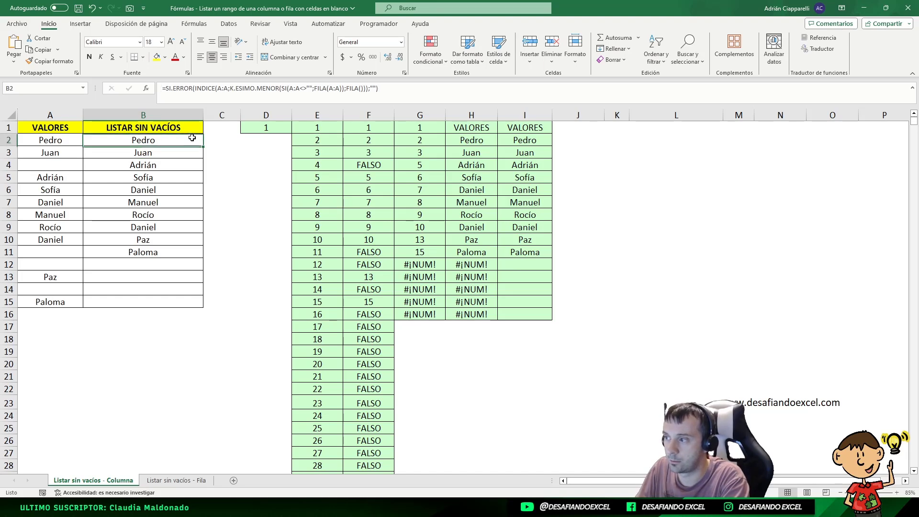
pyautogui.moveTo(192, 137); pyautogui.dragTo(198, 303)
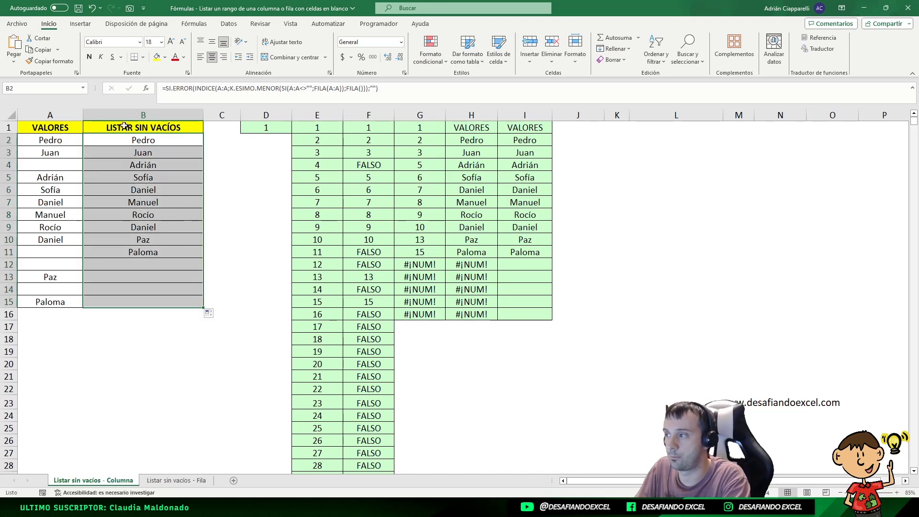
pyautogui.click(125, 182)
pyautogui.click(106, 142)
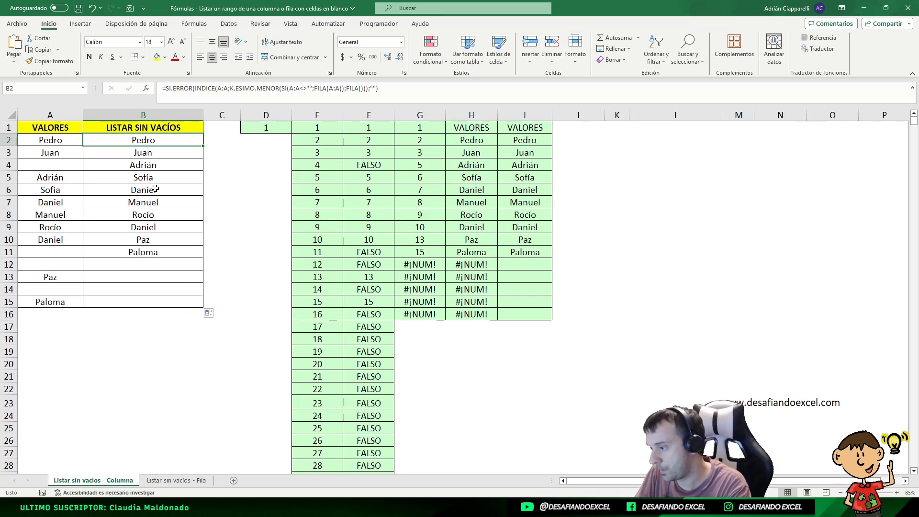
# Copy B2's full formula text from the column sheet into cell B2 of the sheet "Listar sin vacíos - Fila".
pyautogui.click(168, 481)
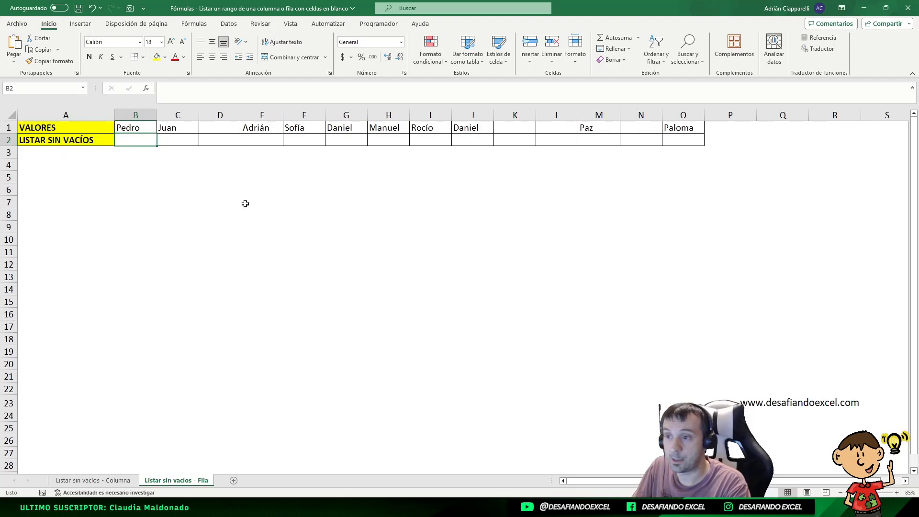
pyautogui.click(126, 481)
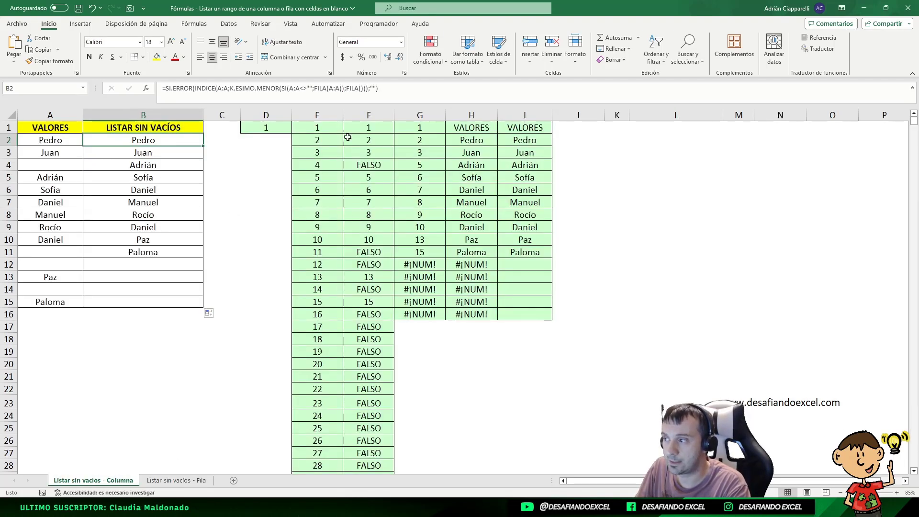
pyautogui.doubleClick(146, 143)
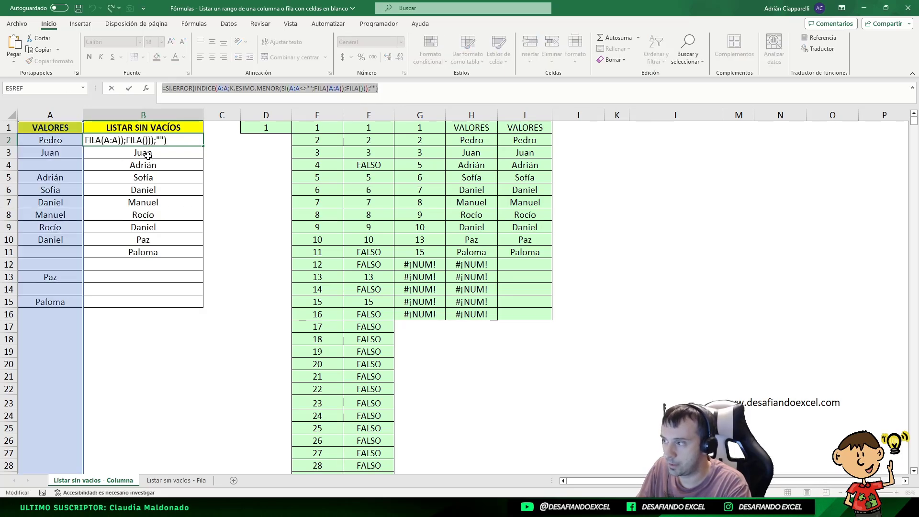
pyautogui.press('Escape')
pyautogui.moveTo(408, 86); pyautogui.dragTo(163, 89)
pyautogui.hotkey('ctrl', 'c')
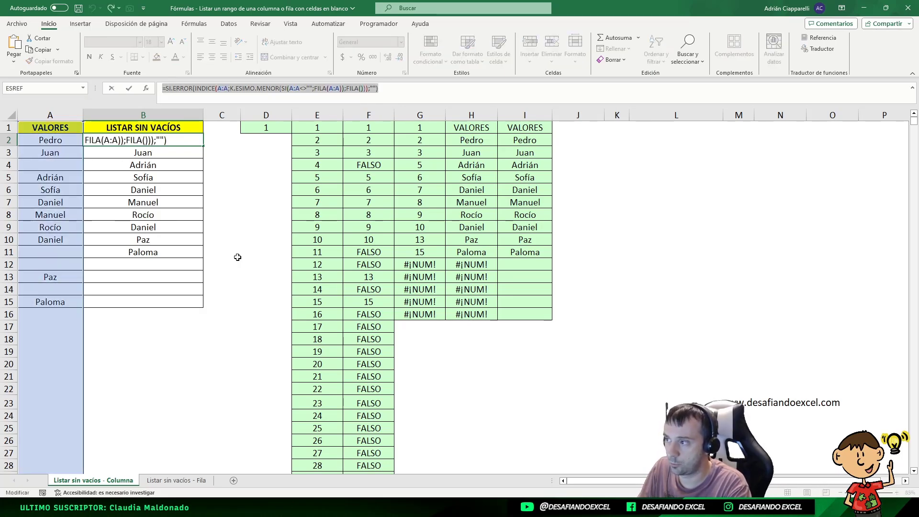
pyautogui.press('Escape')
pyautogui.click(192, 480)
pyautogui.doubleClick(140, 142)
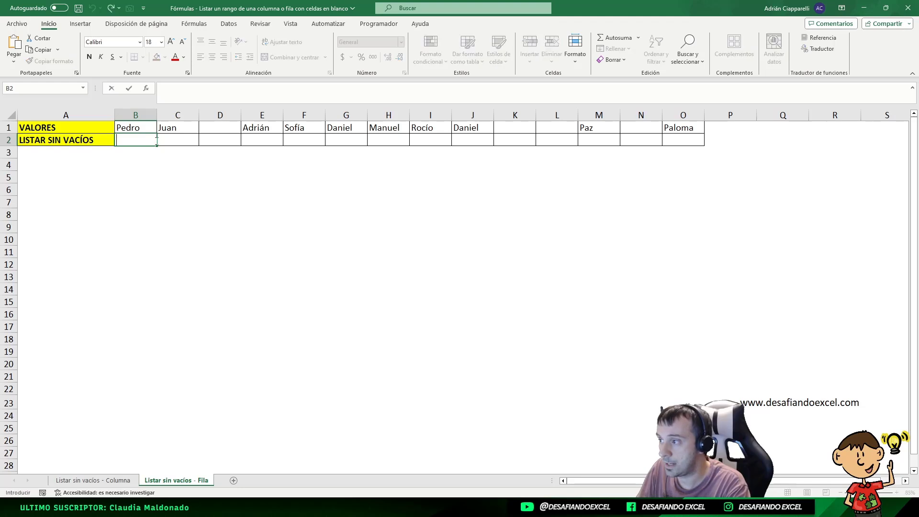
pyautogui.hotkey('ctrl', 'v')
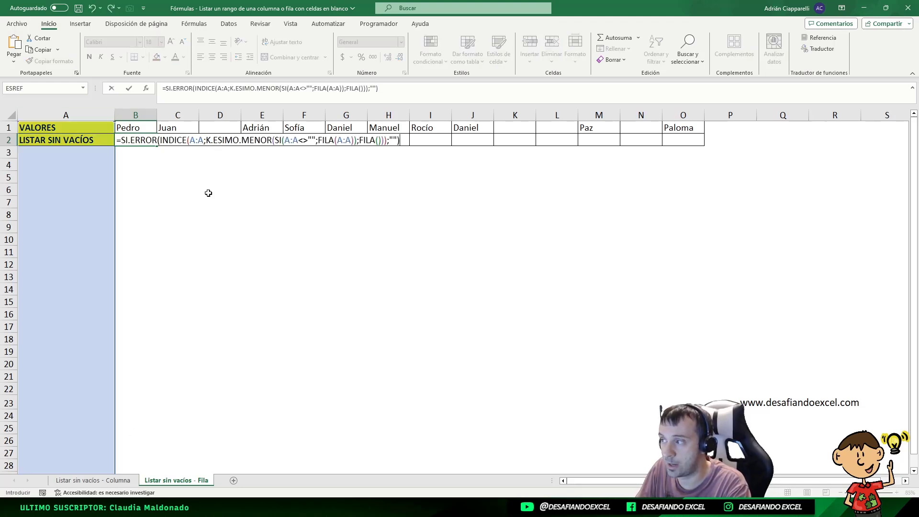
# Replace all three A:A references in B2's pasted formula with the row reference 1:1.
pyautogui.moveTo(204, 141); pyautogui.dragTo(190, 141)
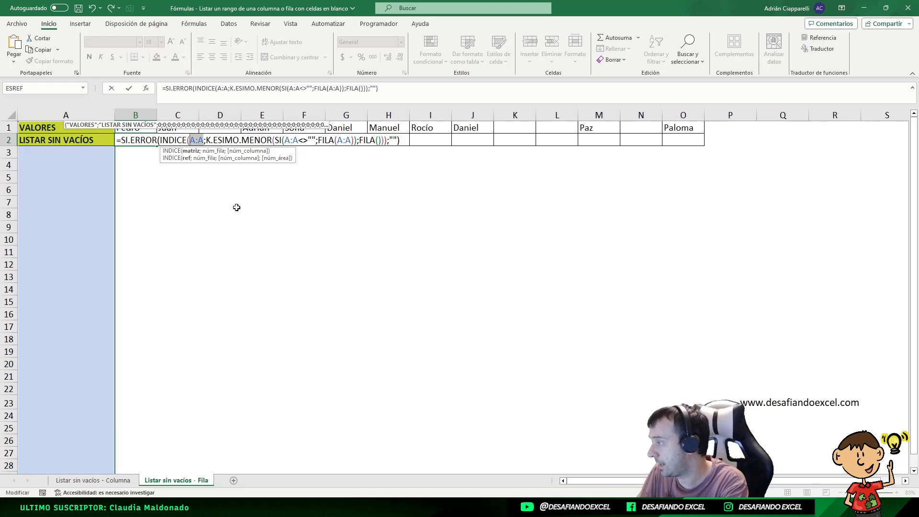
pyautogui.write('1:1')
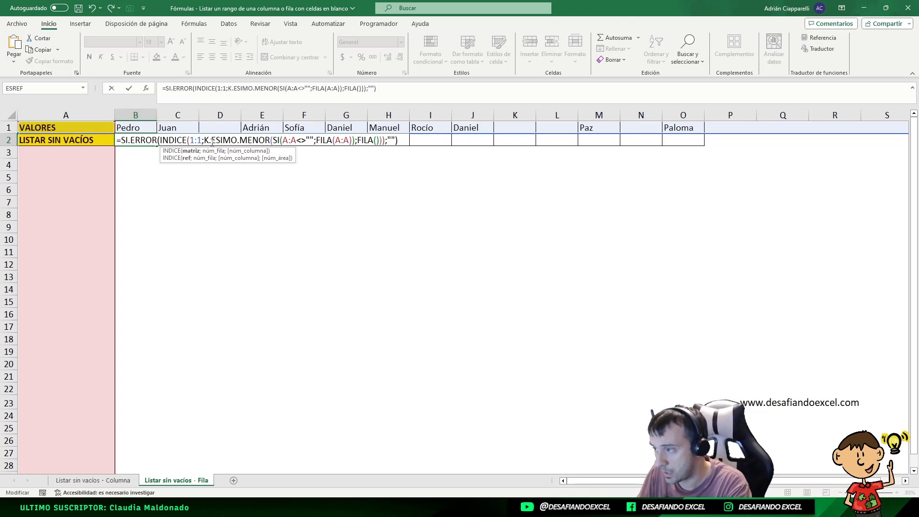
pyautogui.moveTo(202, 140); pyautogui.dragTo(190, 139)
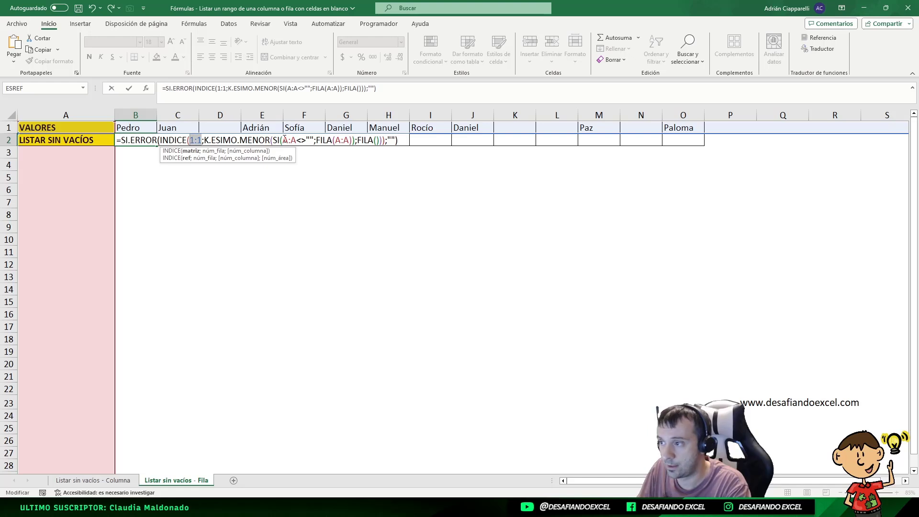
pyautogui.hotkey('ctrl', 'c')
pyautogui.moveTo(284, 140); pyautogui.dragTo(348, 140)
pyautogui.hotkey('ctrl', 'v')
pyautogui.hotkey('ctrl', 'v')
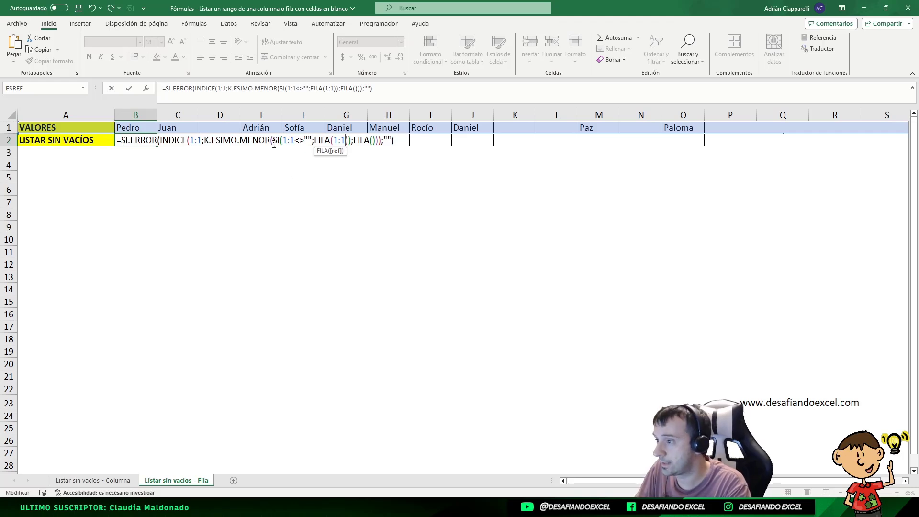
# Replace both FILA functions in B2's formula with COLUMNA and enter it as an array formula.
pyautogui.doubleClick(323, 140)
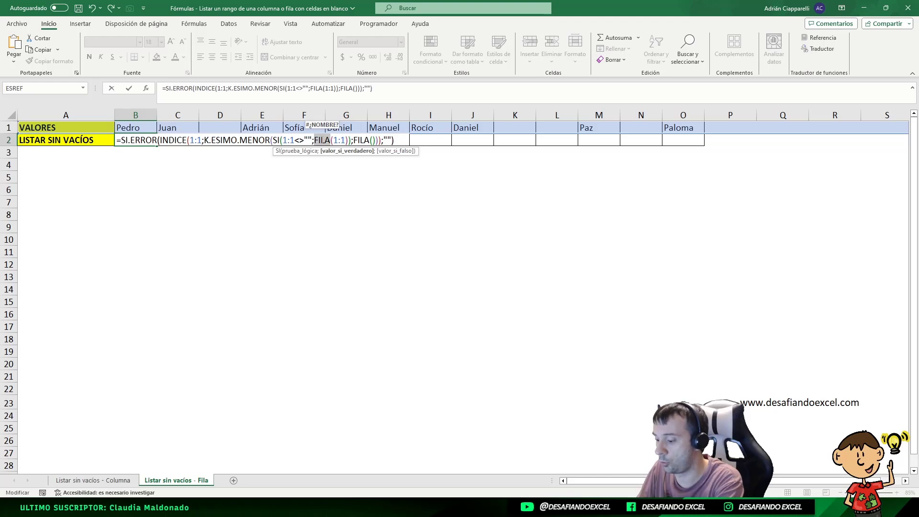
pyautogui.write('COLUMNA')
pyautogui.doubleClick(322, 140)
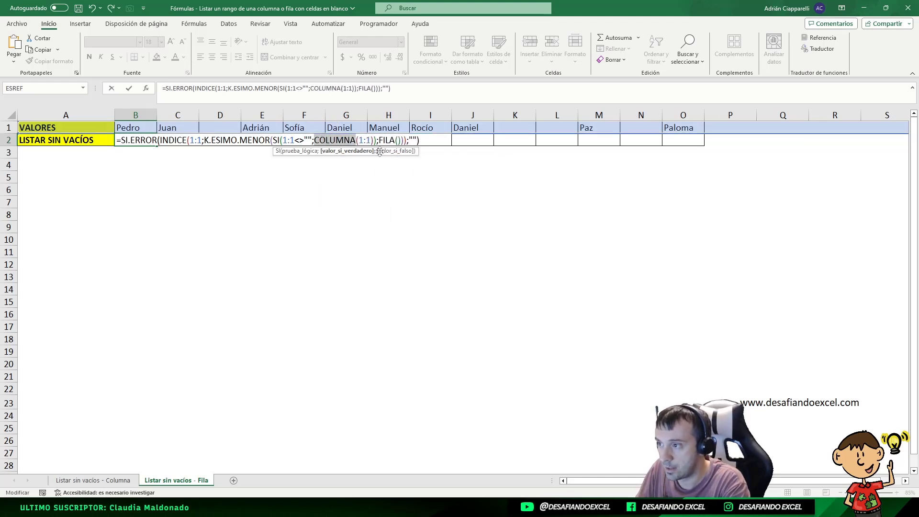
pyautogui.doubleClick(384, 140)
pyautogui.write('COLUMNA')
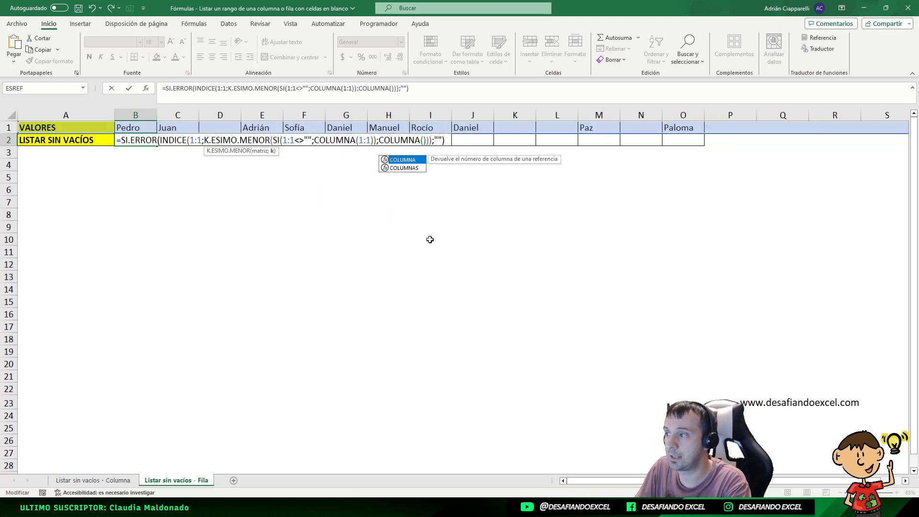
pyautogui.hotkey('ctrl', 'shift', 'Return')
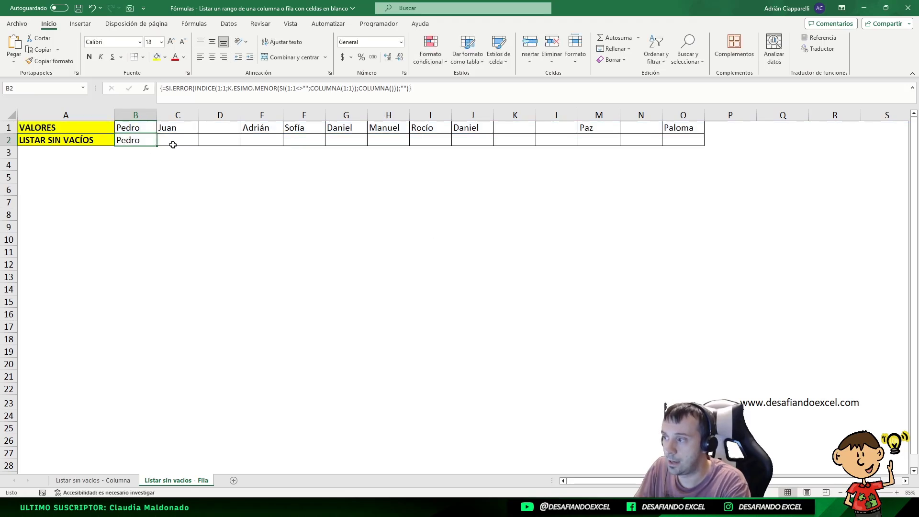
# Fill B2's array formula across row 2 through cell O2.
pyautogui.moveTo(157, 146); pyautogui.dragTo(705, 169)
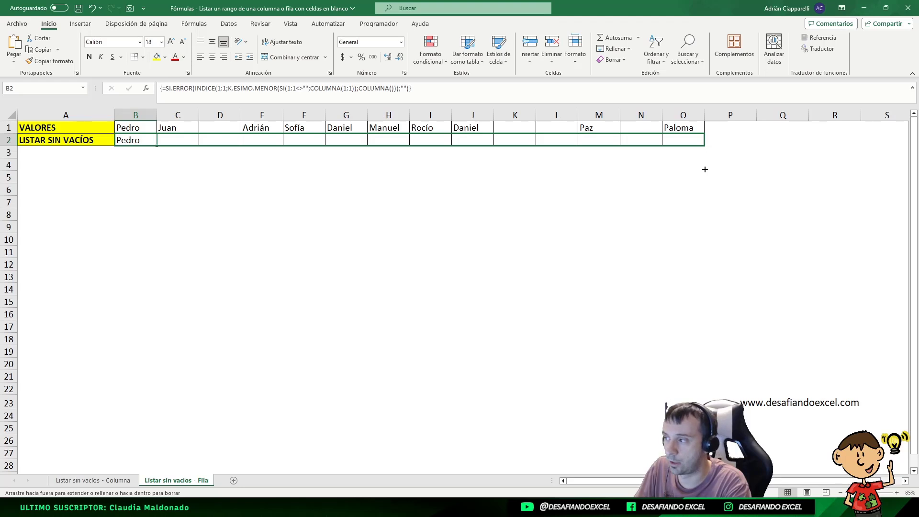
pyautogui.moveTo(706, 170); pyautogui.dragTo(706, 170)
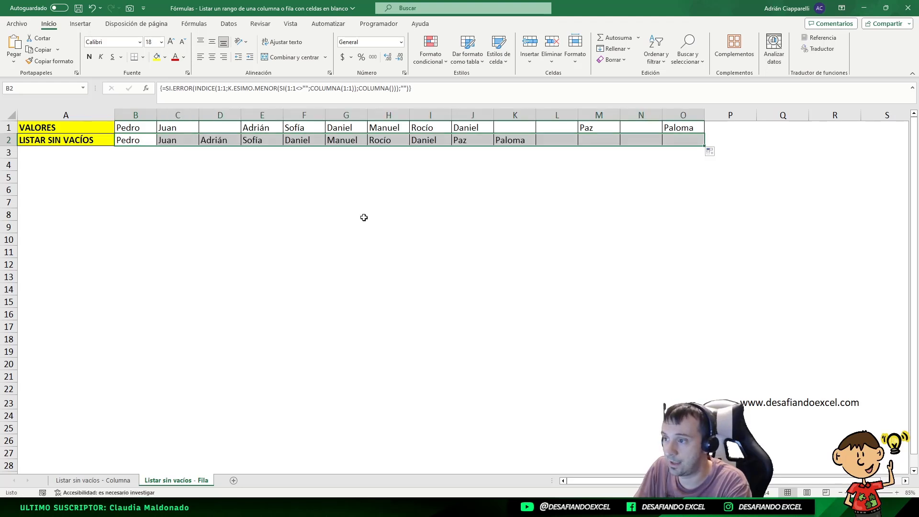
pyautogui.click(201, 178)
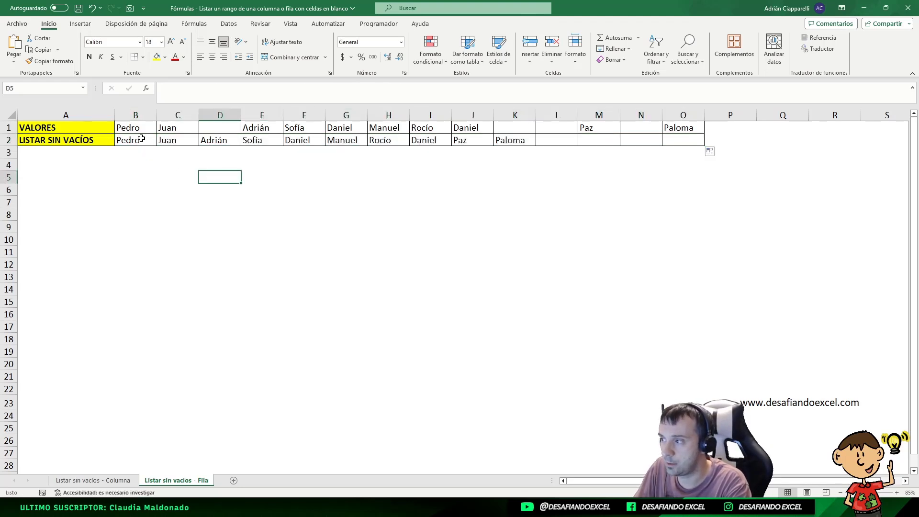
# Check the list in B2:O2 against the blank cells D1, K1, L1 and N1 in the VALORES row.
pyautogui.moveTo(141, 139); pyautogui.dragTo(692, 144)
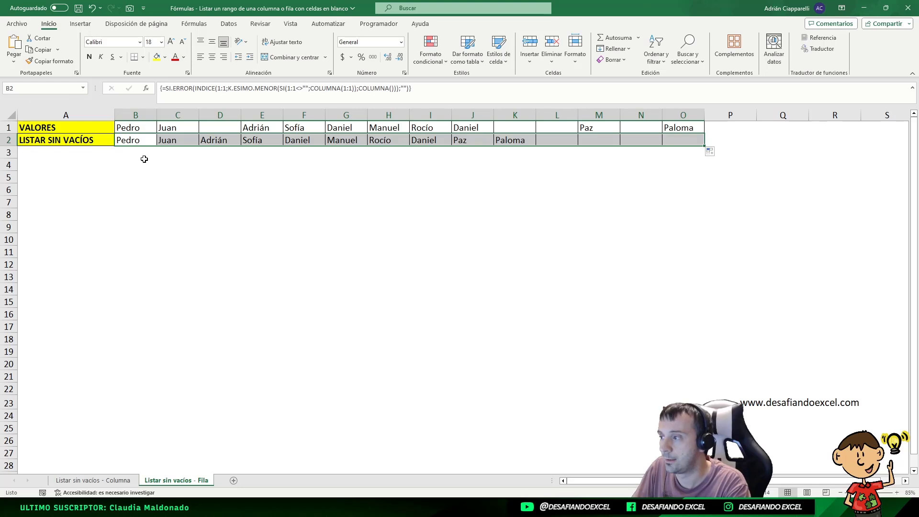
pyautogui.click(214, 125)
pyautogui.click(524, 128)
pyautogui.click(559, 127)
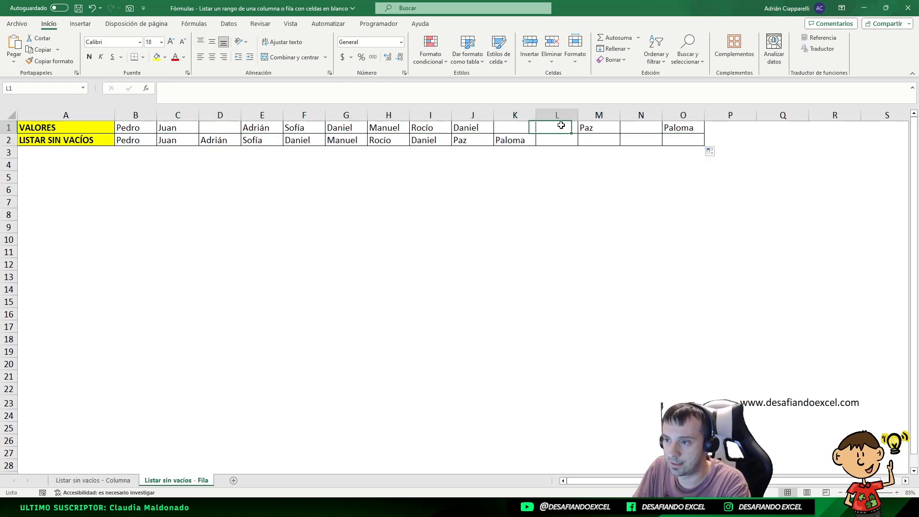
pyautogui.click(641, 128)
pyautogui.click(548, 139)
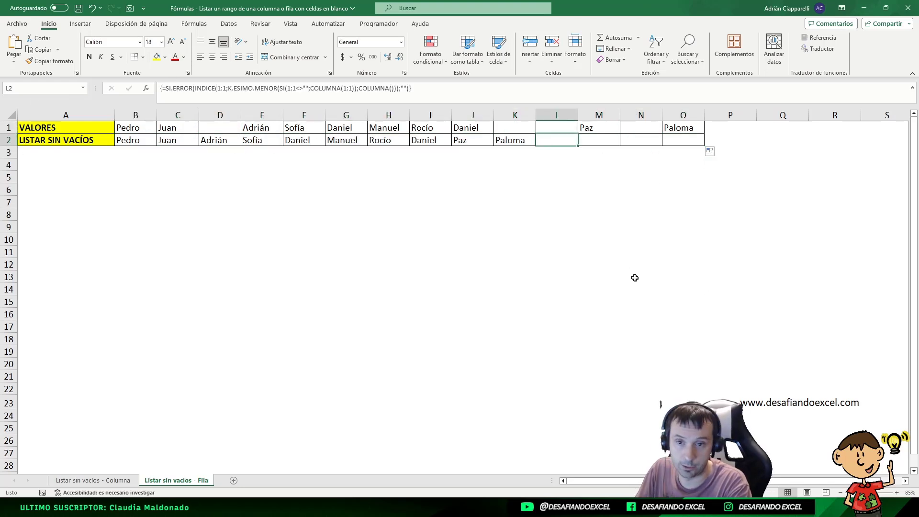